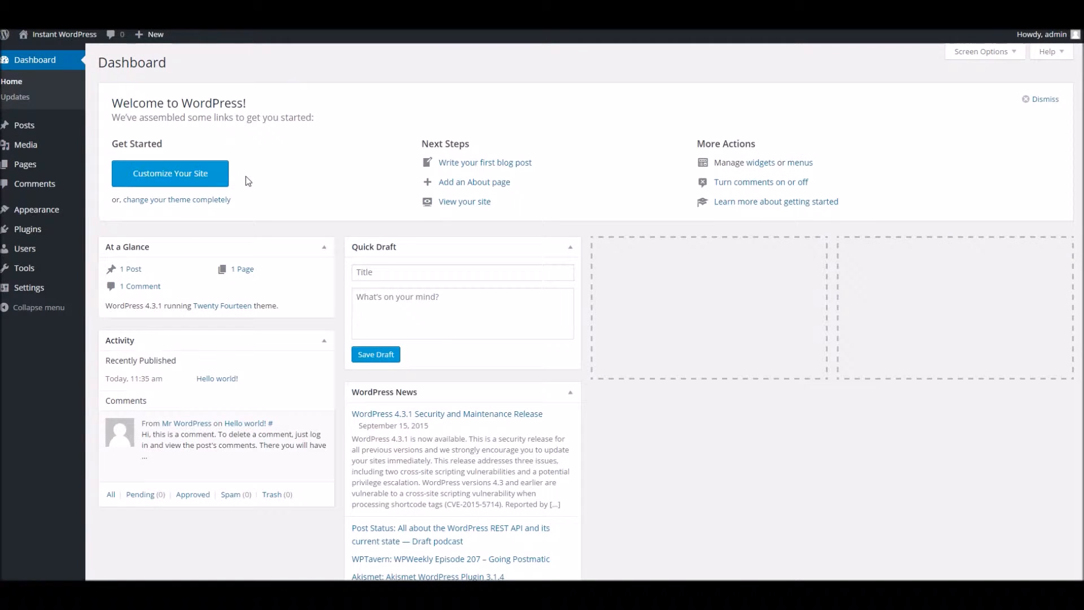
Step: Upload the theme package padre.zip as a new theme and install it
mouse_move(33, 213)
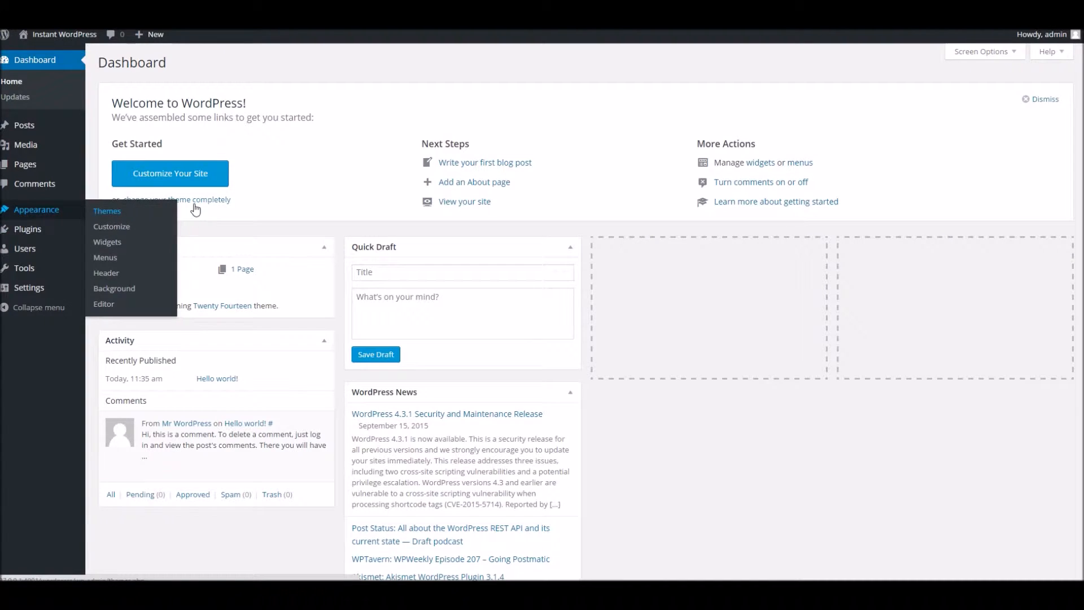
click(108, 212)
click(205, 63)
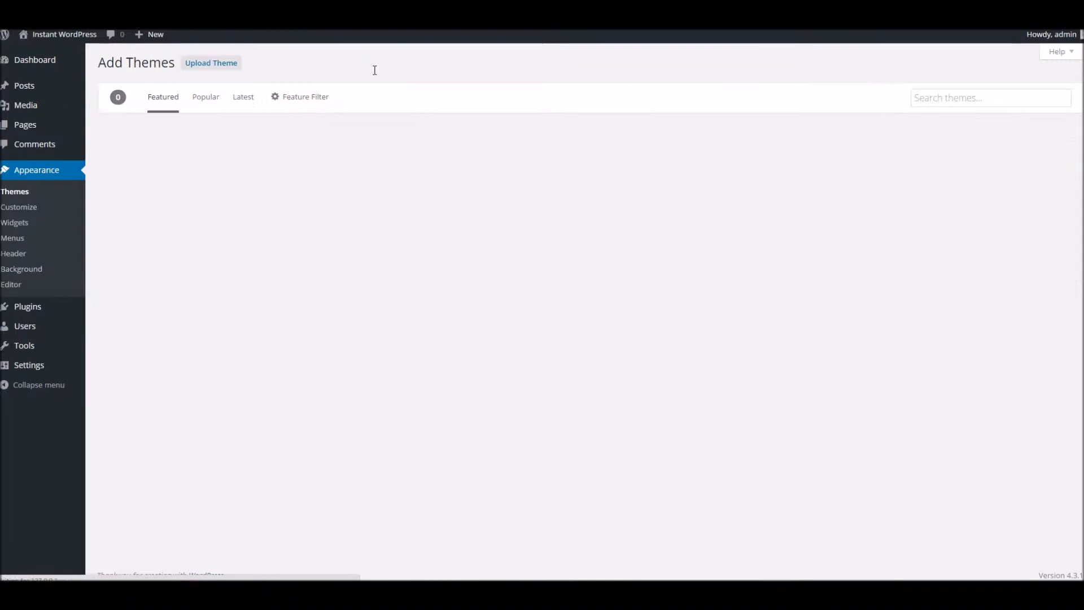
click(199, 63)
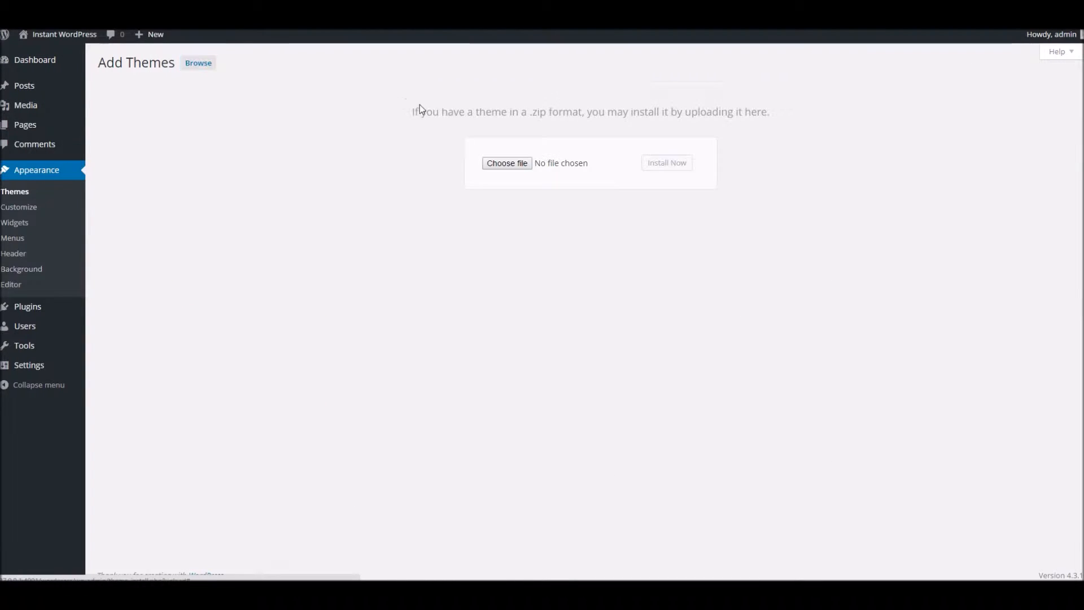
click(515, 166)
double_click(139, 71)
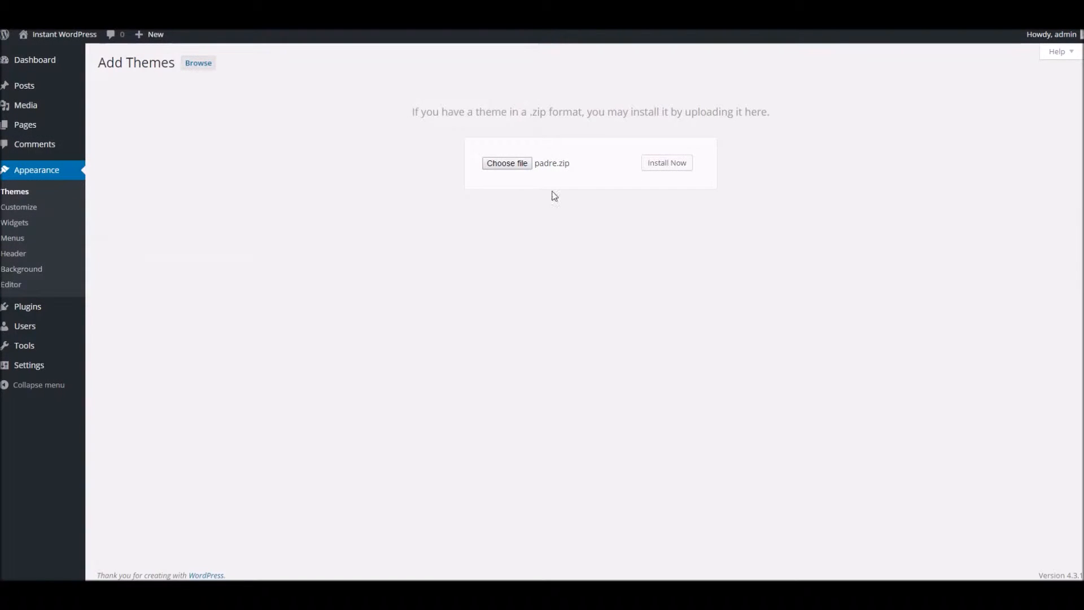
click(666, 164)
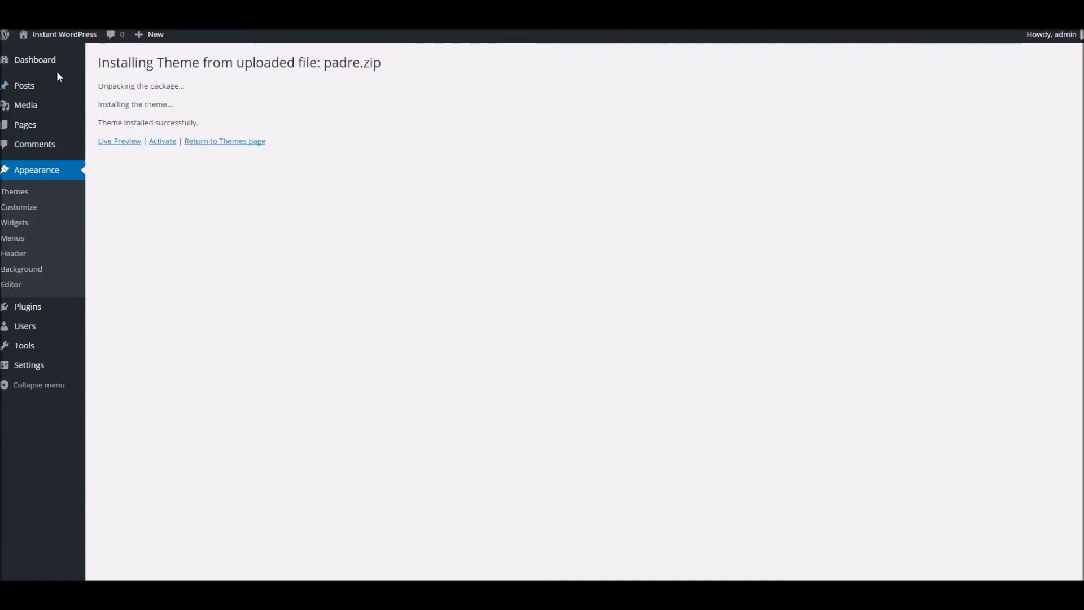
Step: Activate the newly installed Padre theme, refresh the live site, and return to the admin dashboard
click(163, 144)
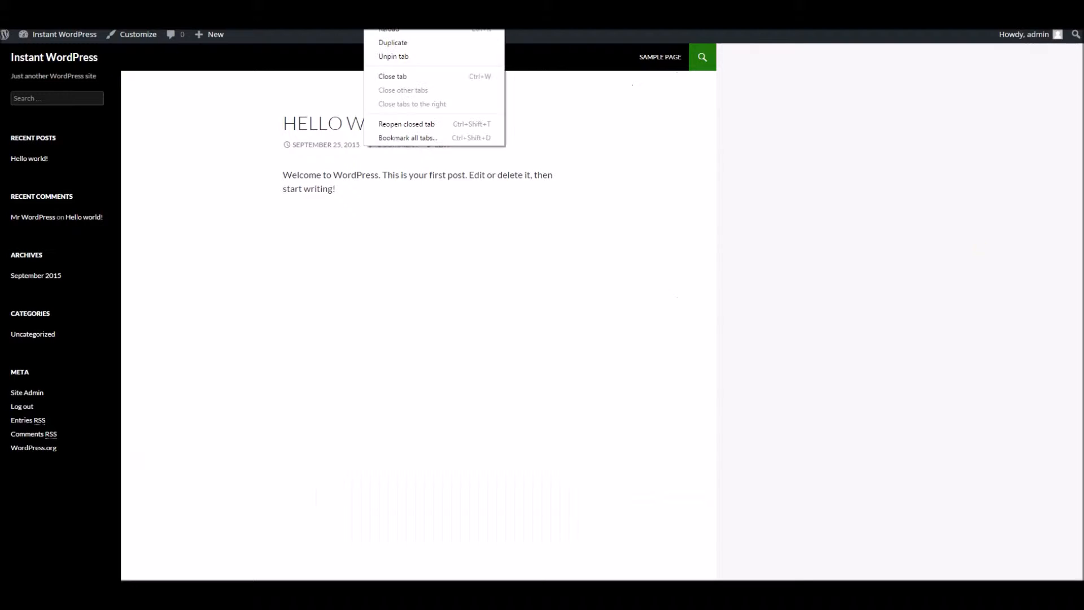
click(368, 29)
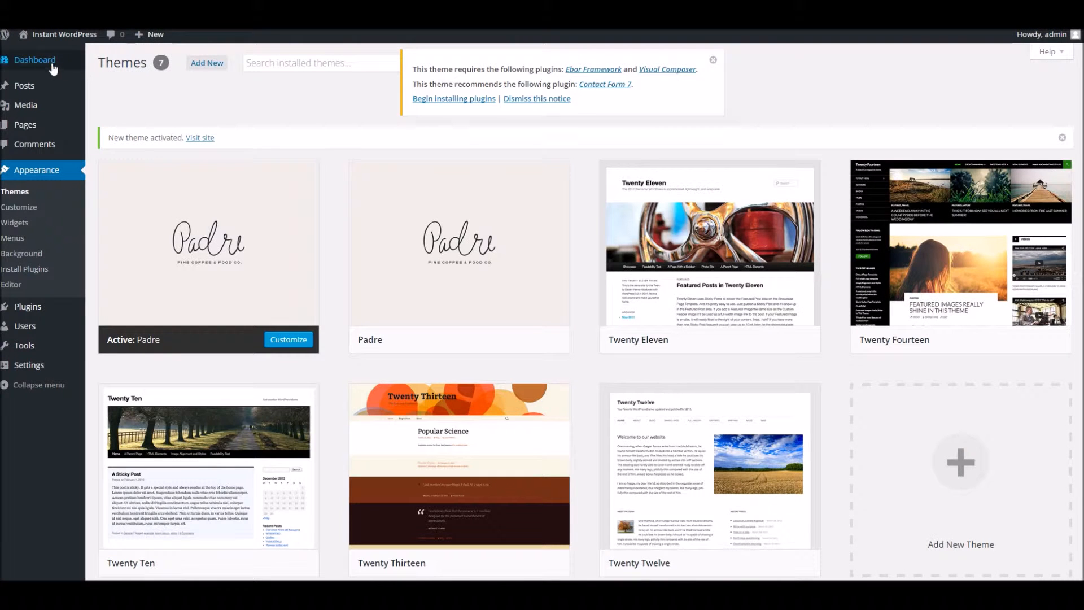
click(52, 66)
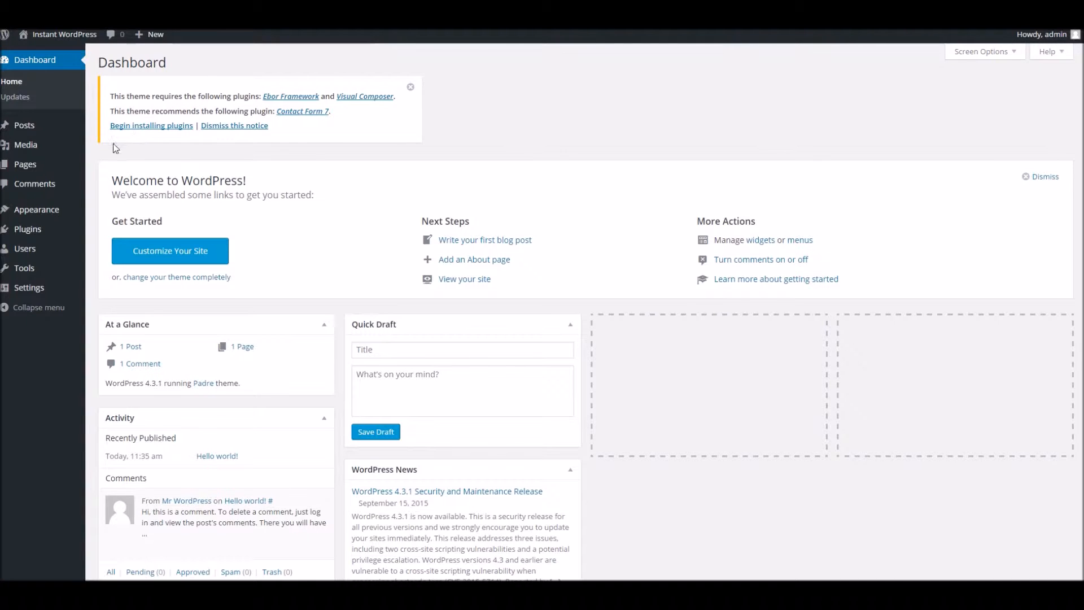
Step: Bulk-install the theme's plugins: Ebor Framework, Visual Composer and Contact Form 7
click(138, 126)
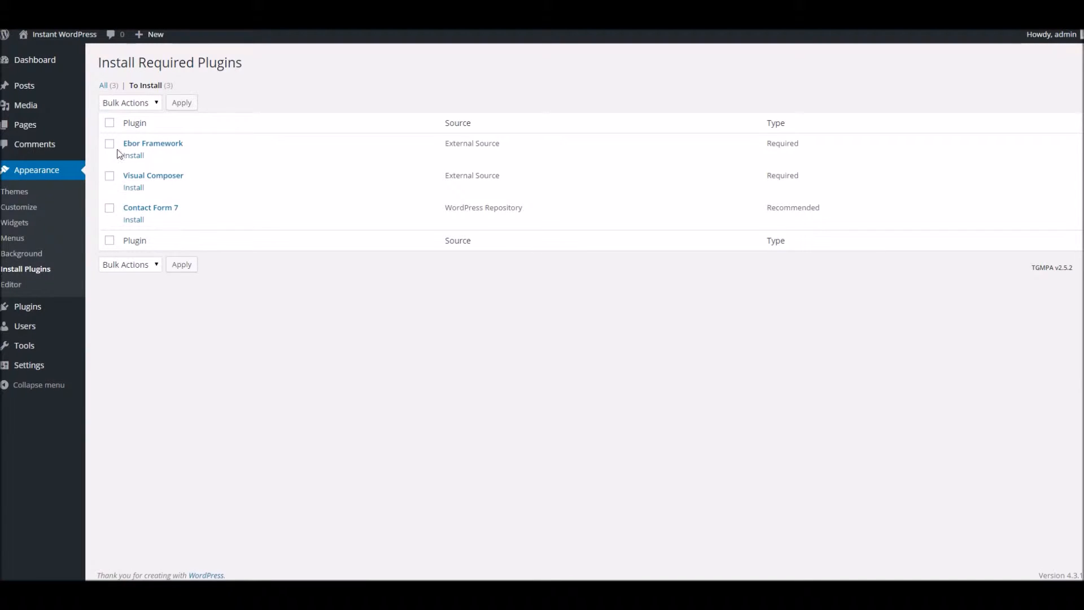
click(109, 123)
click(120, 102)
click(122, 127)
click(182, 103)
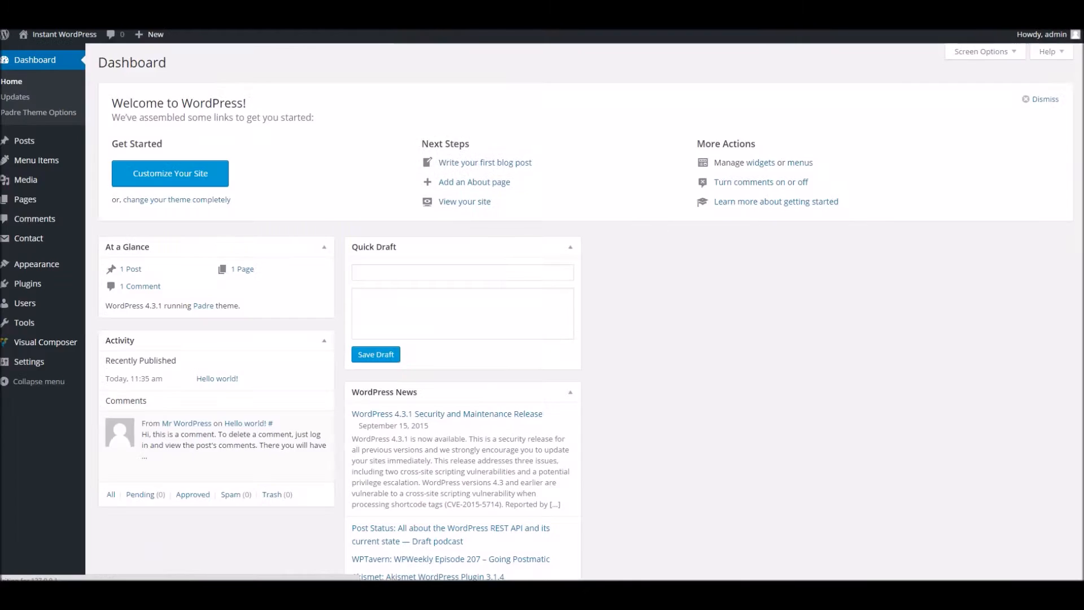
Step: Reload the site's front end and examine how its home page looks with the Padre theme
click(357, 3)
right_click(357, 4)
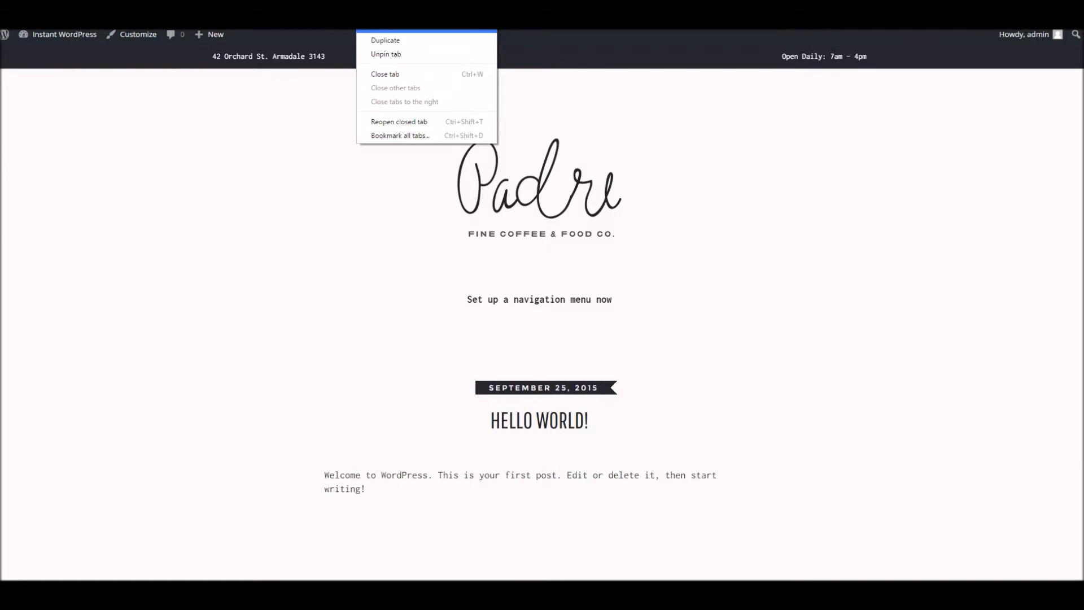
click(372, 28)
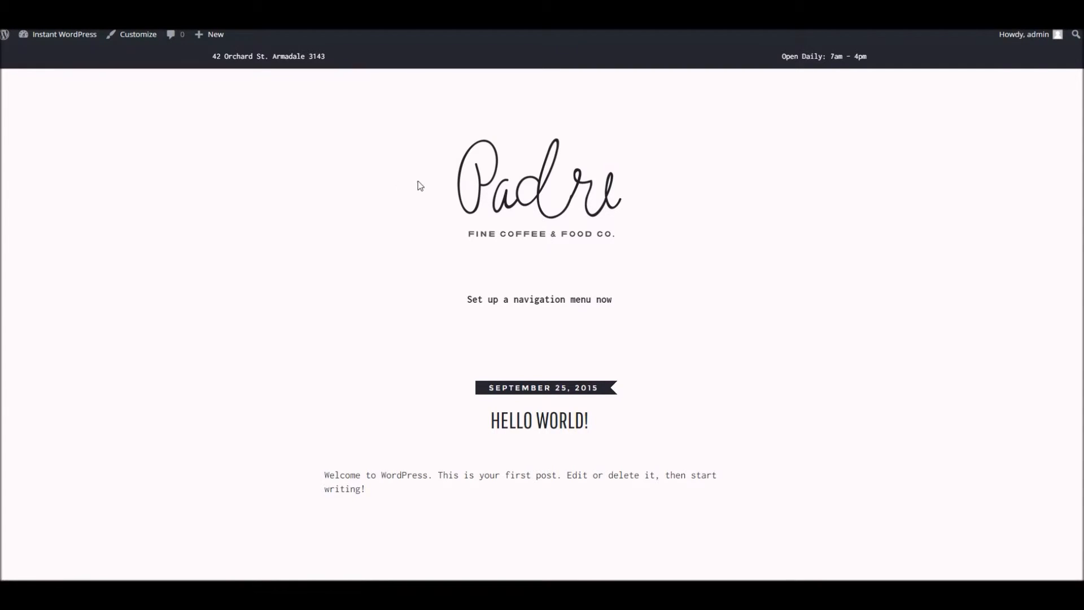
scroll(429, 143, down, 1)
scroll(429, 144, up, 1)
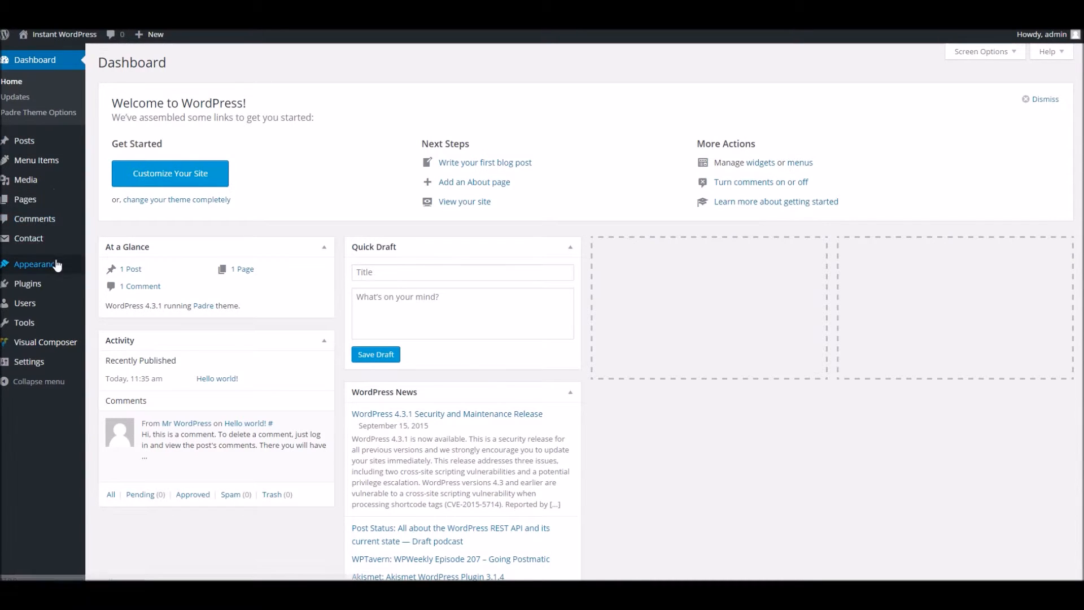
Step: Import the Padre demo data through the theme customizer and acknowledge the completion notice
mouse_move(61, 275)
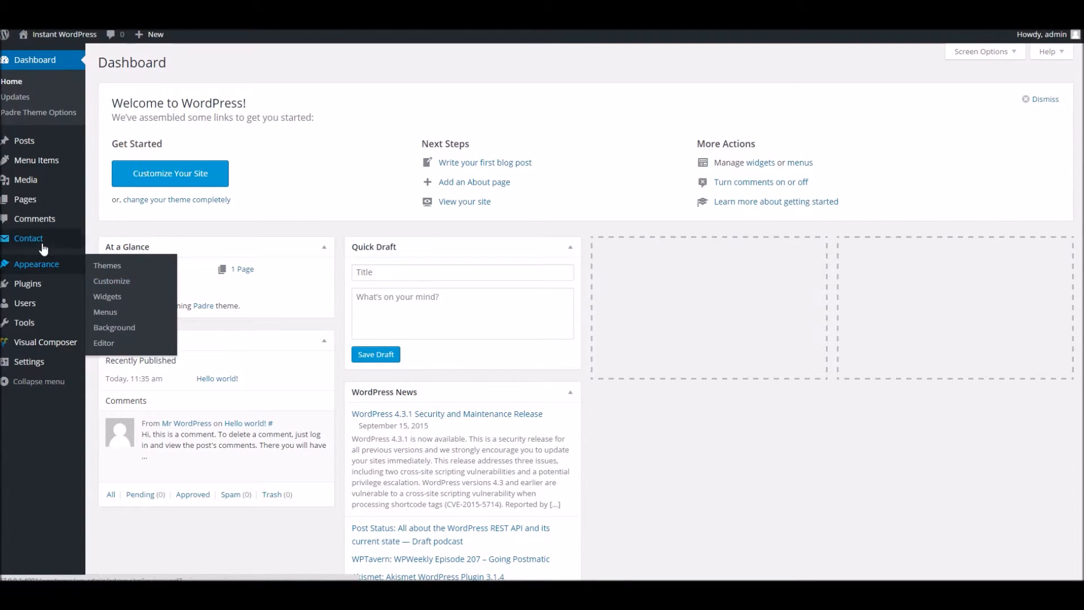
click(111, 281)
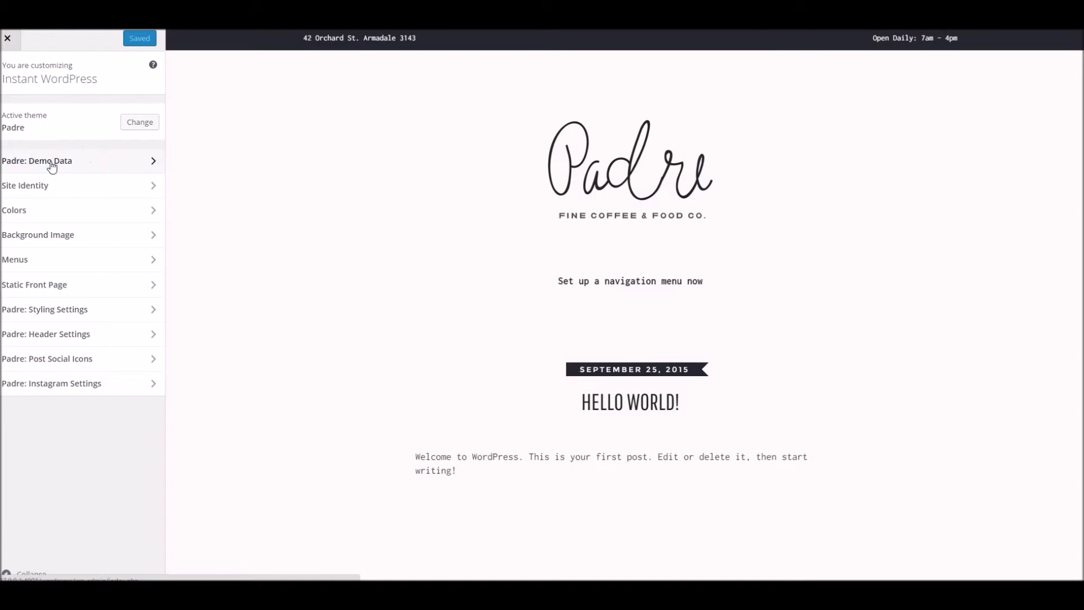
click(72, 163)
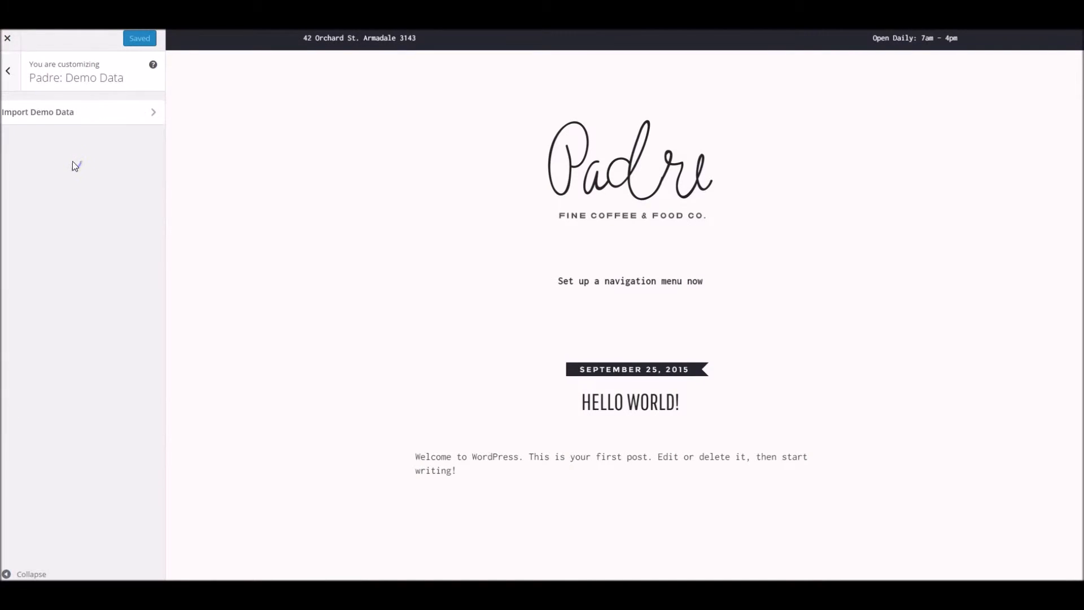
click(66, 119)
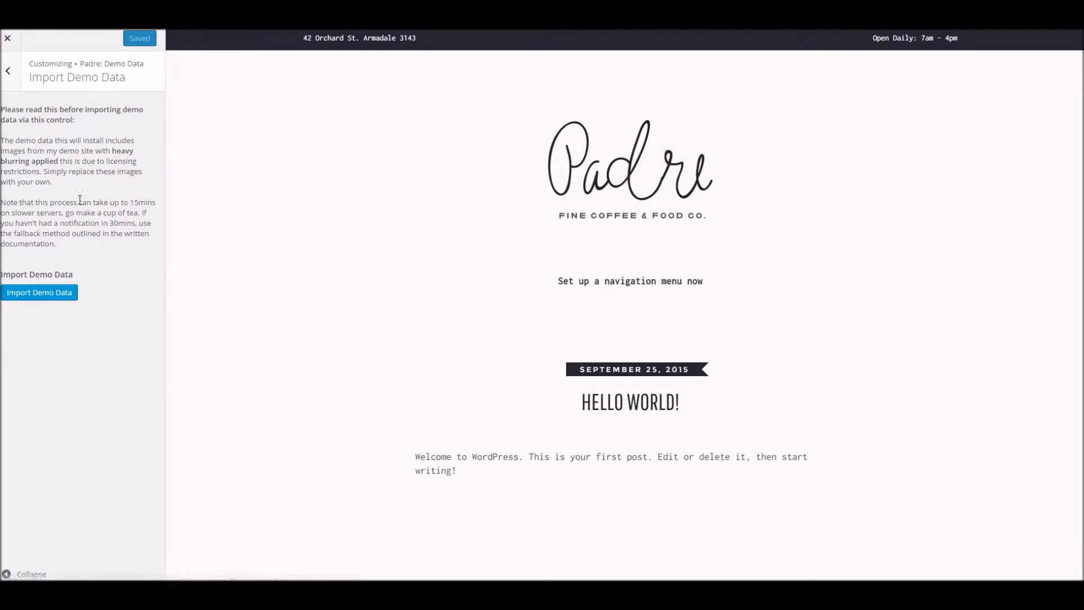
drag(40, 149, 53, 182)
click(59, 138)
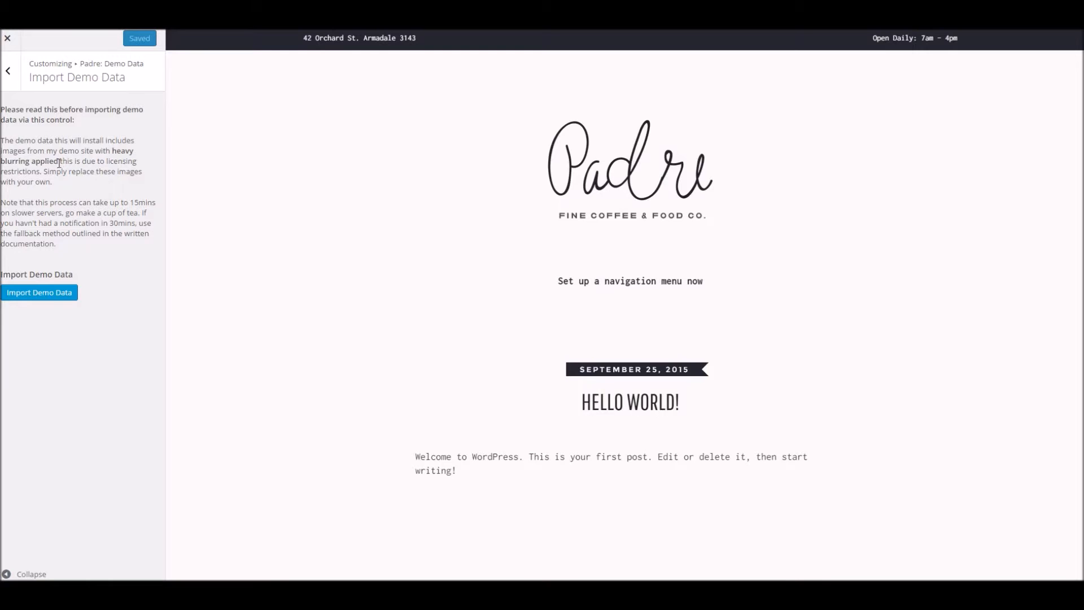
click(43, 293)
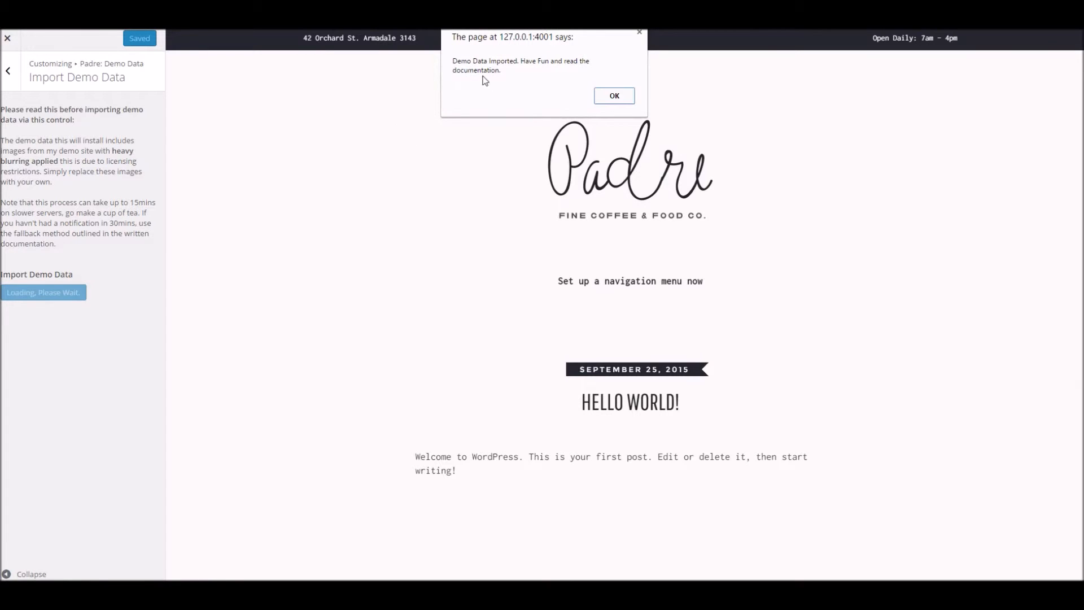
click(608, 99)
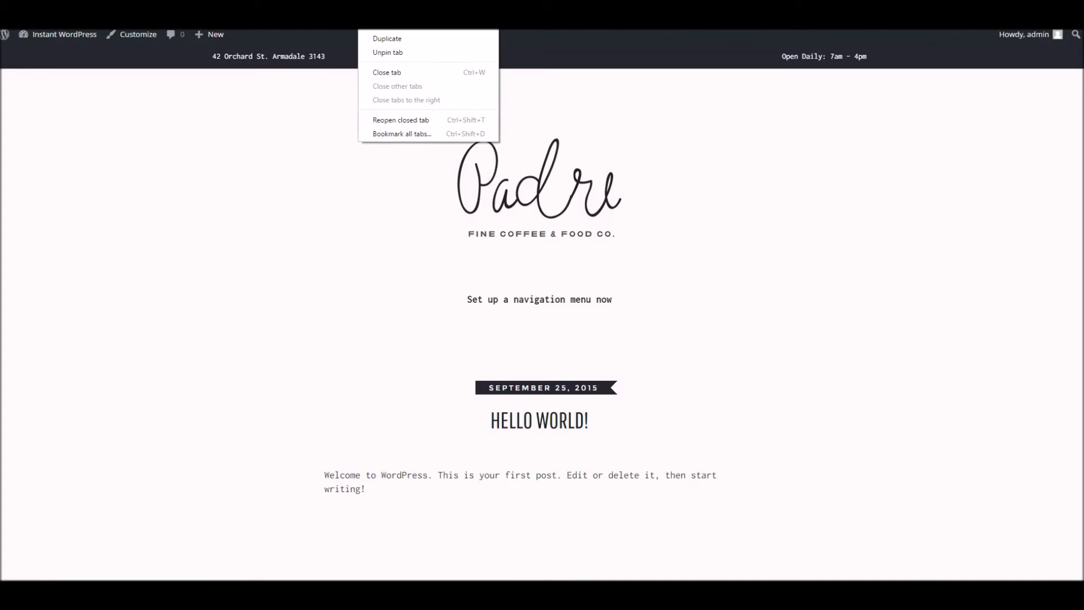
Step: Examine the imported demo posts on the site's front page from the newest to the oldest
key(Escape)
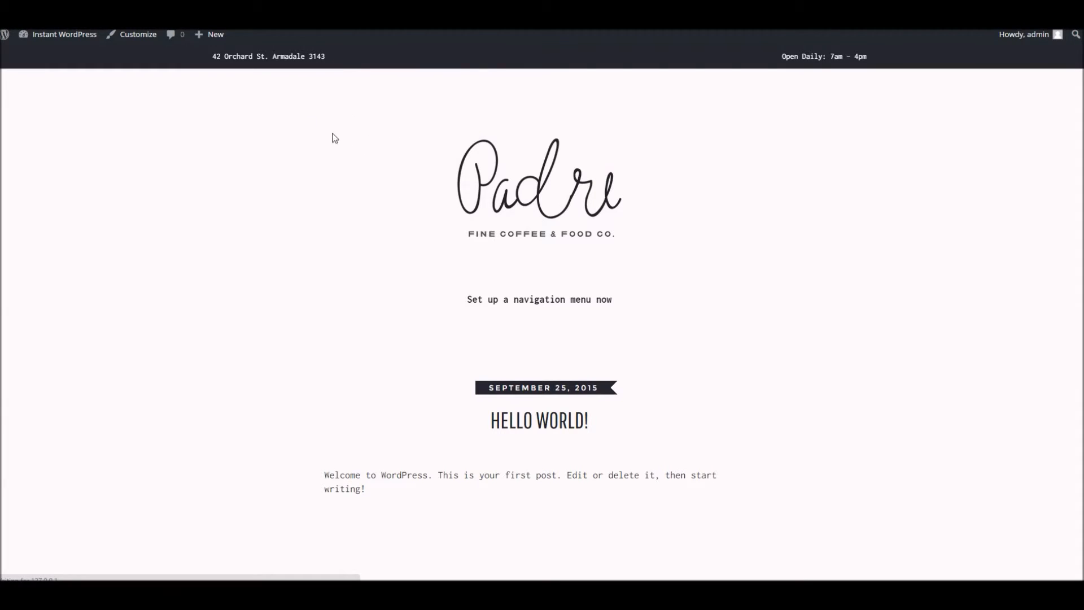
scroll(290, 166, down, 3)
scroll(290, 165, down, 6)
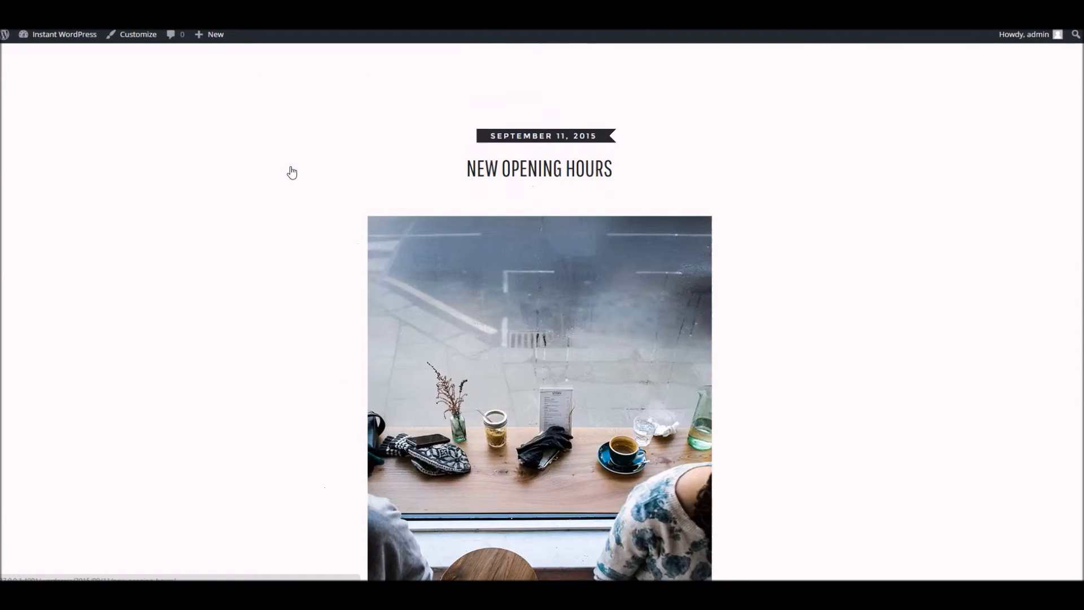
scroll(290, 169, up, 10)
scroll(280, 113, down, 2)
scroll(280, 113, down, 20)
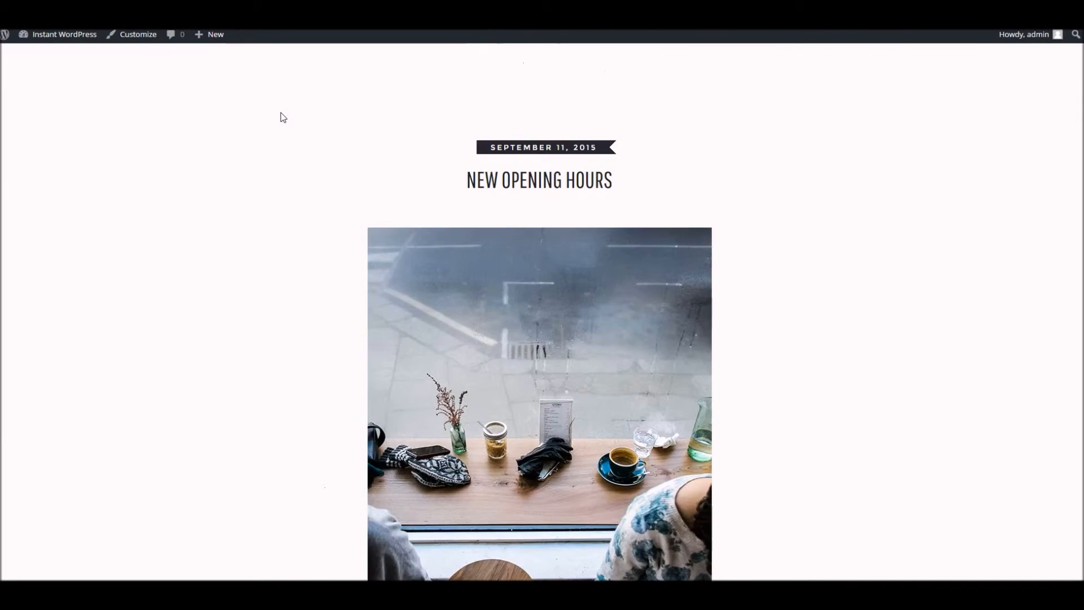
scroll(480, 237, down, 2)
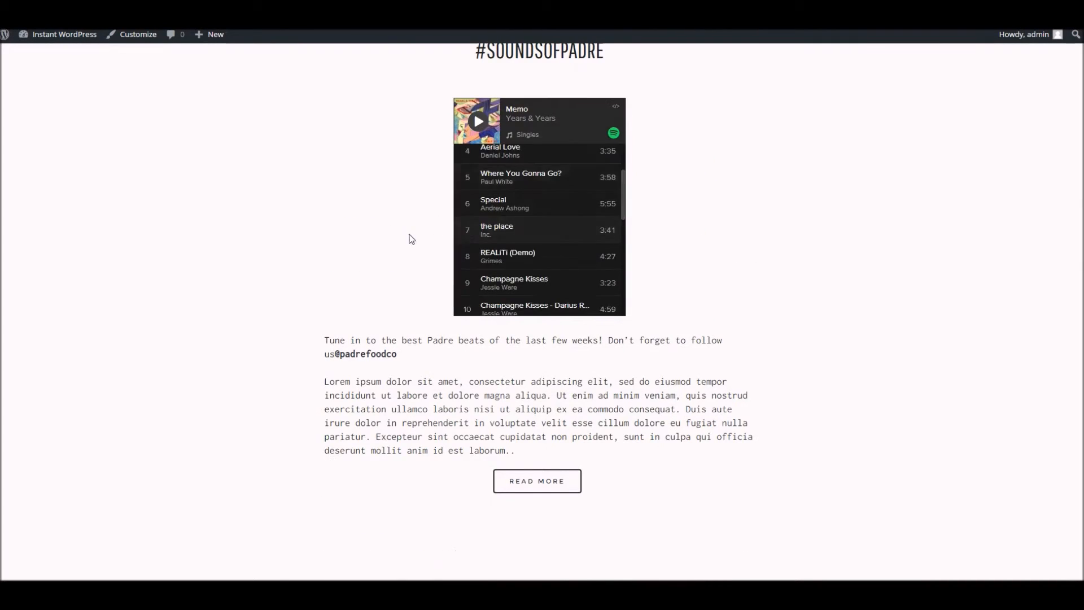
scroll(398, 242, down, 12)
scroll(269, 201, up, 20)
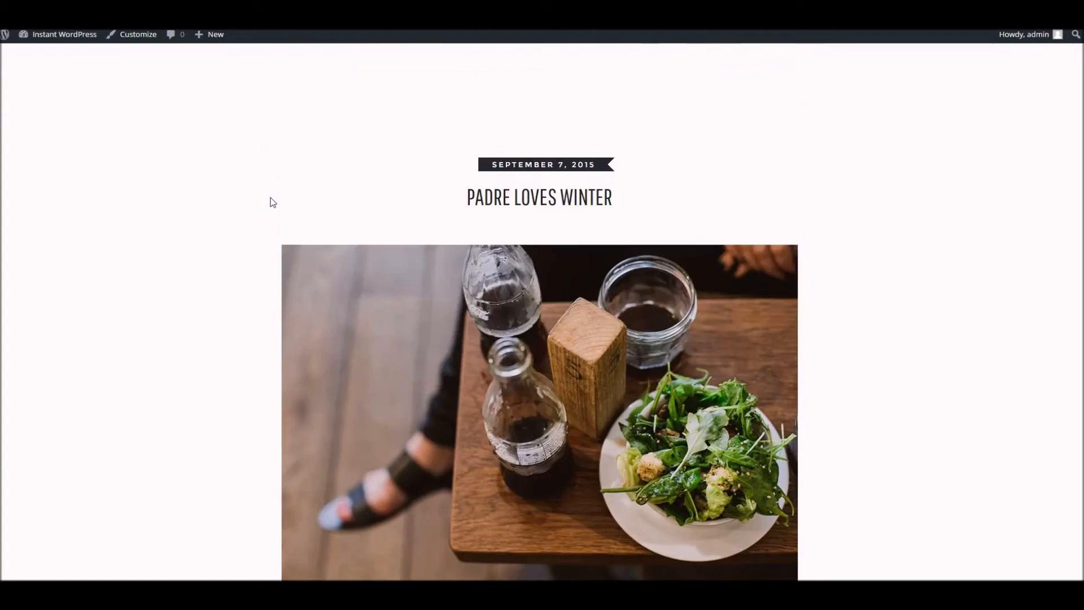
scroll(120, 180, up, 2)
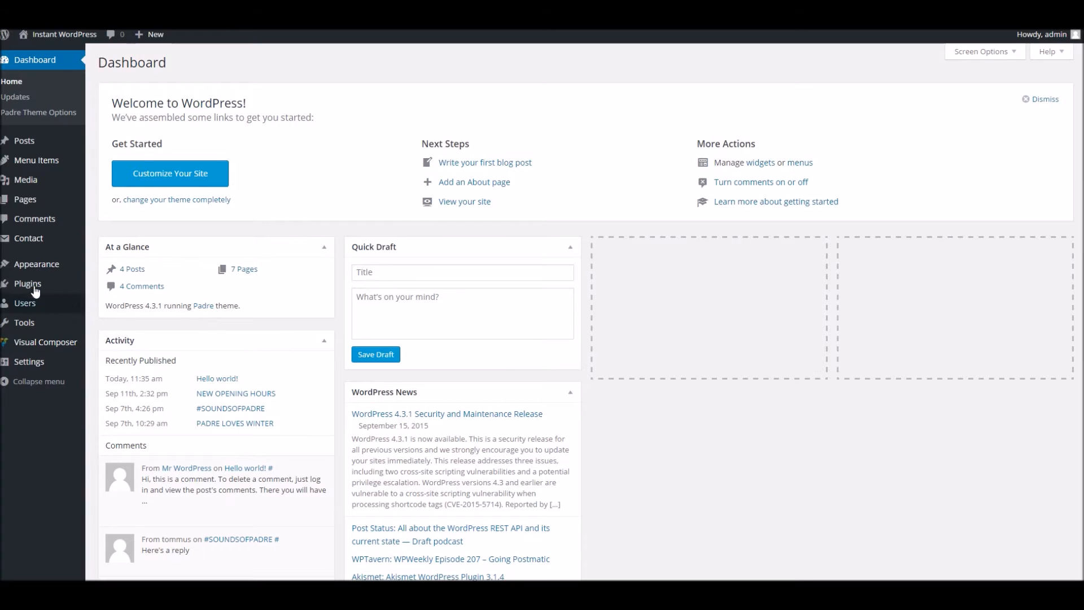
Step: In the reading settings, display a static page with Front Page as front page and Blog as posts page, and save the changes
mouse_move(43, 371)
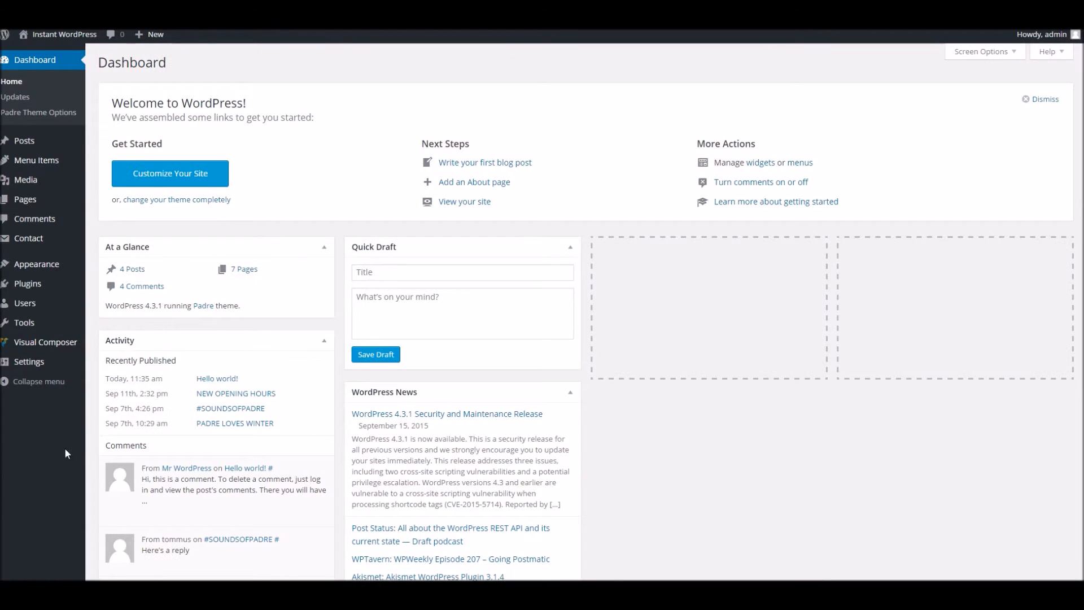
mouse_move(37, 373)
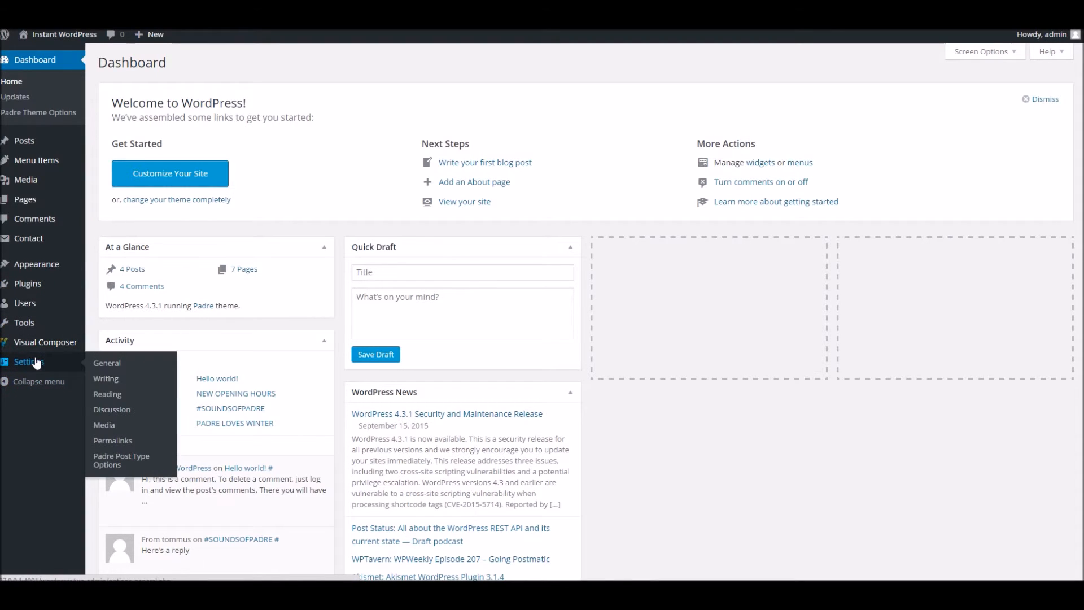
click(107, 394)
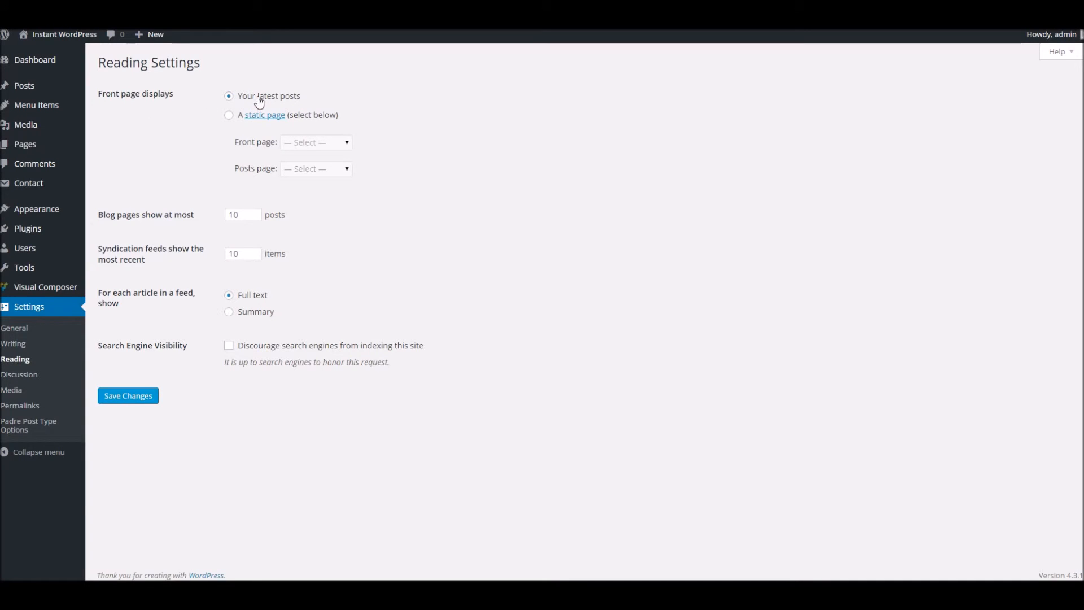
click(228, 115)
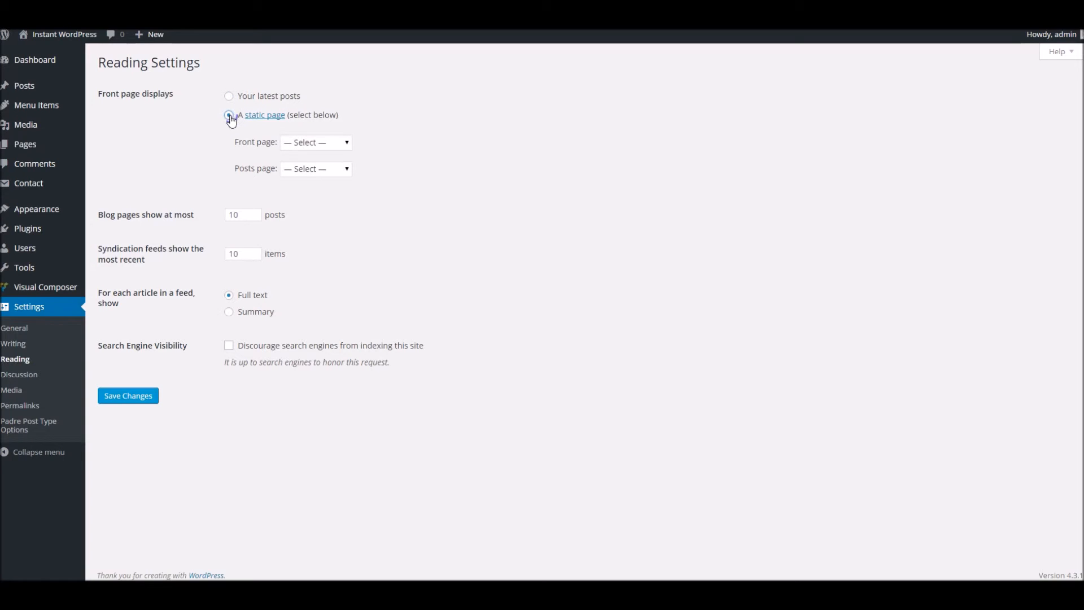
click(293, 144)
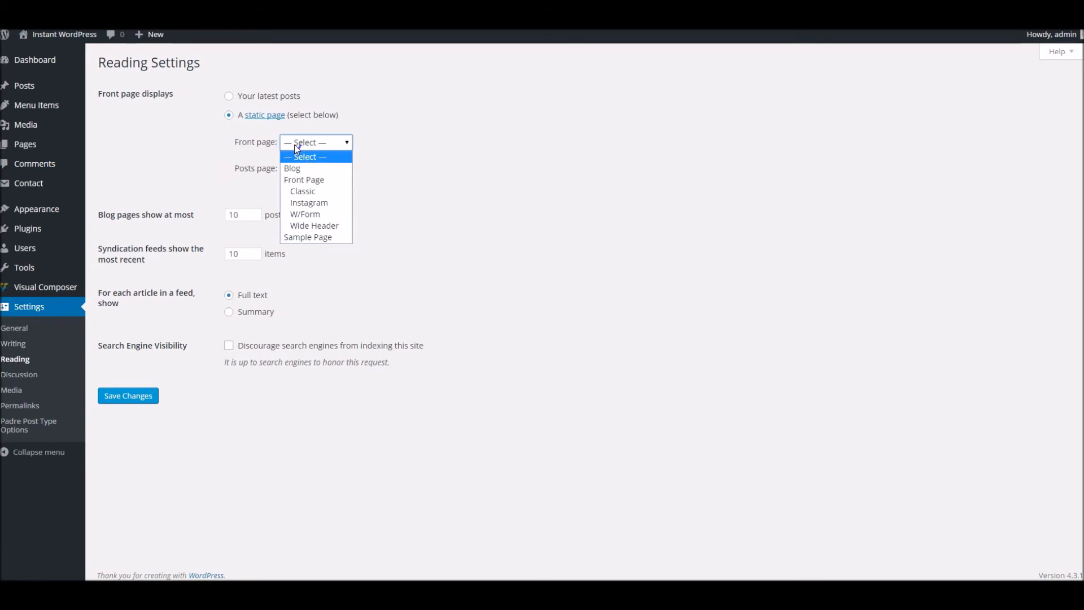
click(308, 181)
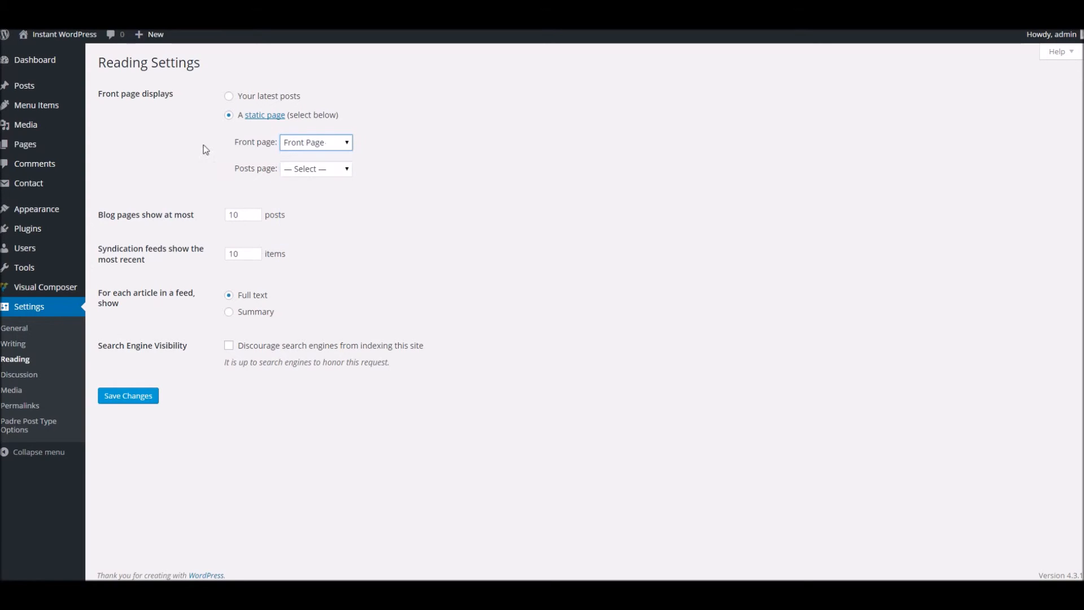
click(311, 171)
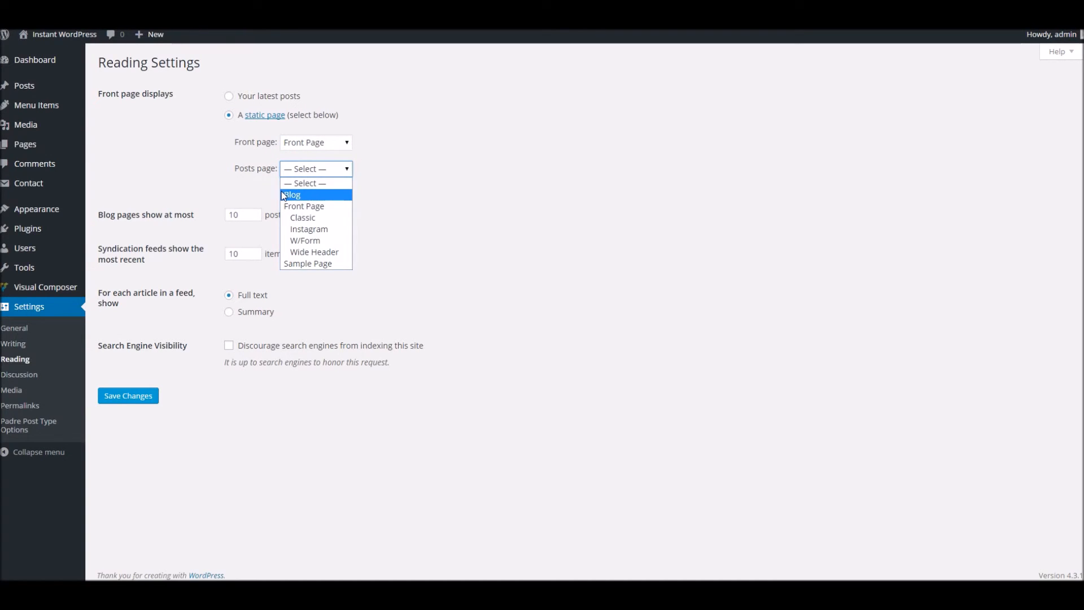
click(296, 198)
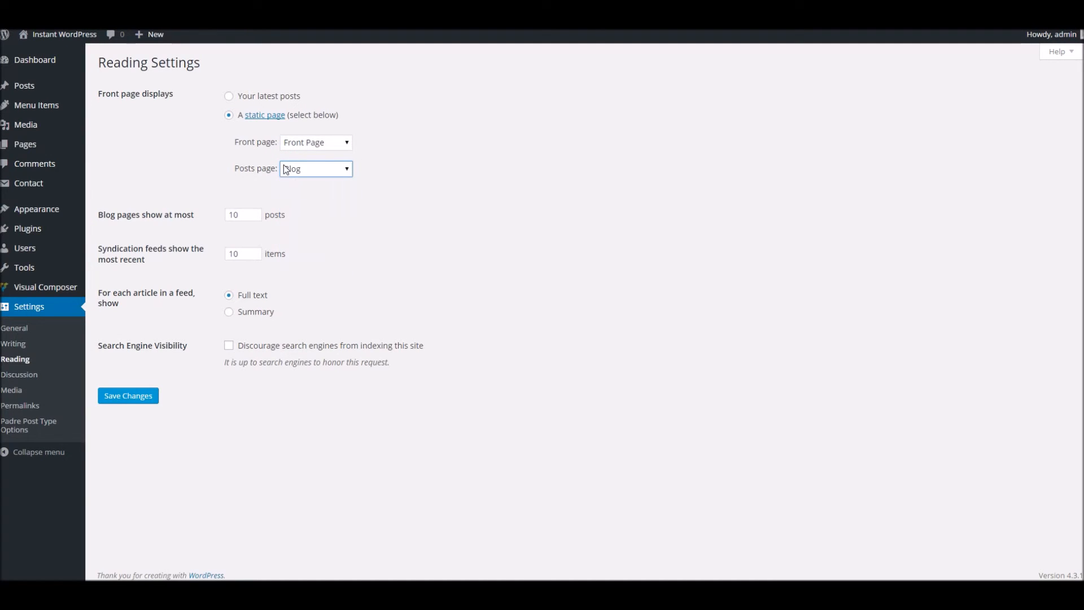
click(141, 398)
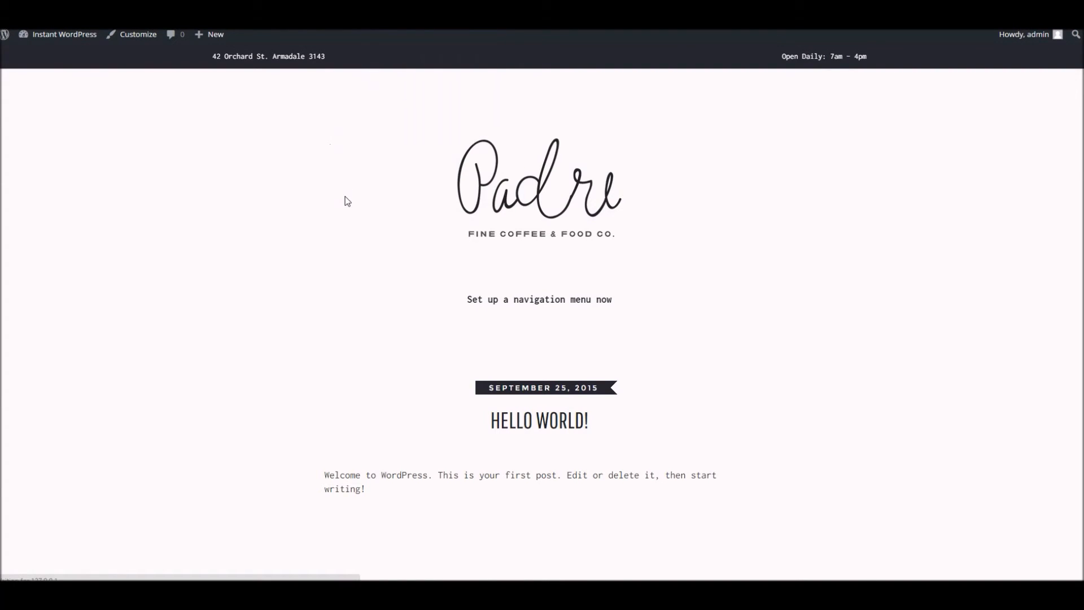
Step: Reload the site's front end and examine the static front page from the header photo to the Meet Padre section and reviews
scroll(220, 122, down, 5)
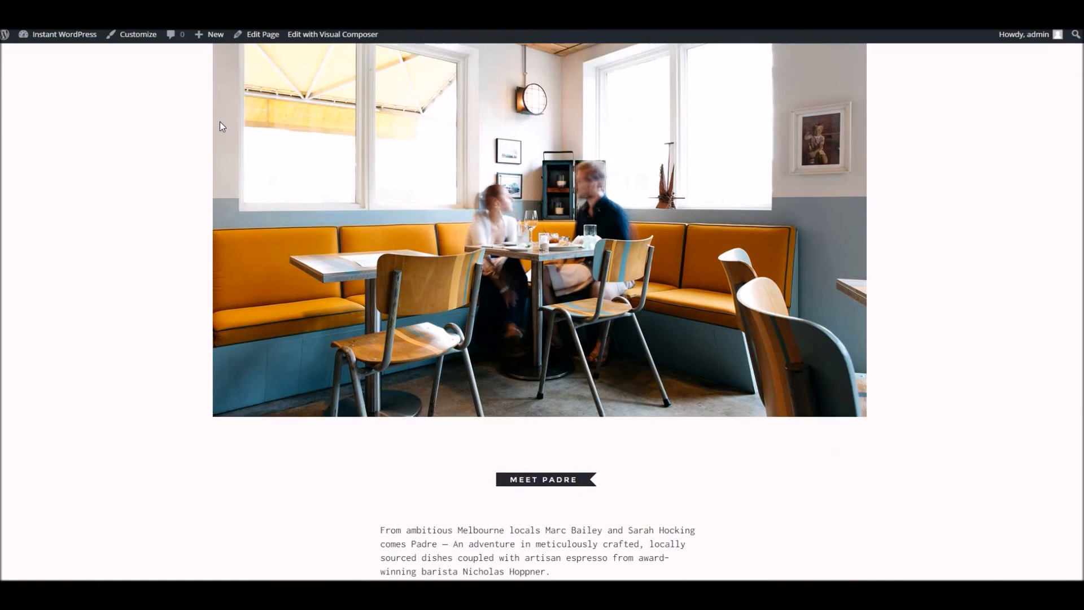
scroll(221, 122, down, 8)
scroll(220, 122, up, 12)
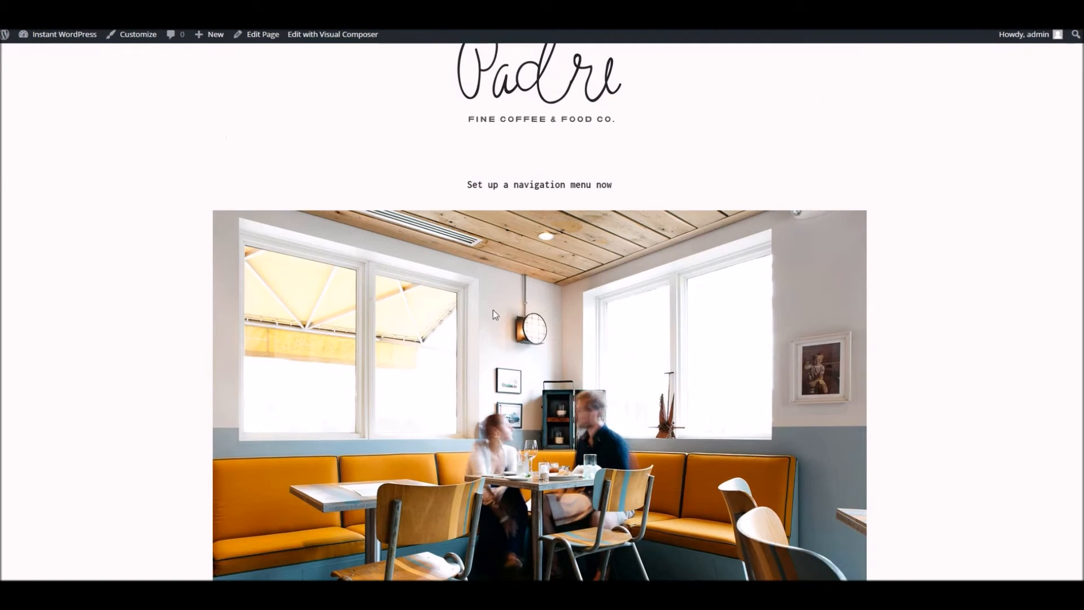
scroll(267, 227, up, 2)
scroll(238, 211, down, 10)
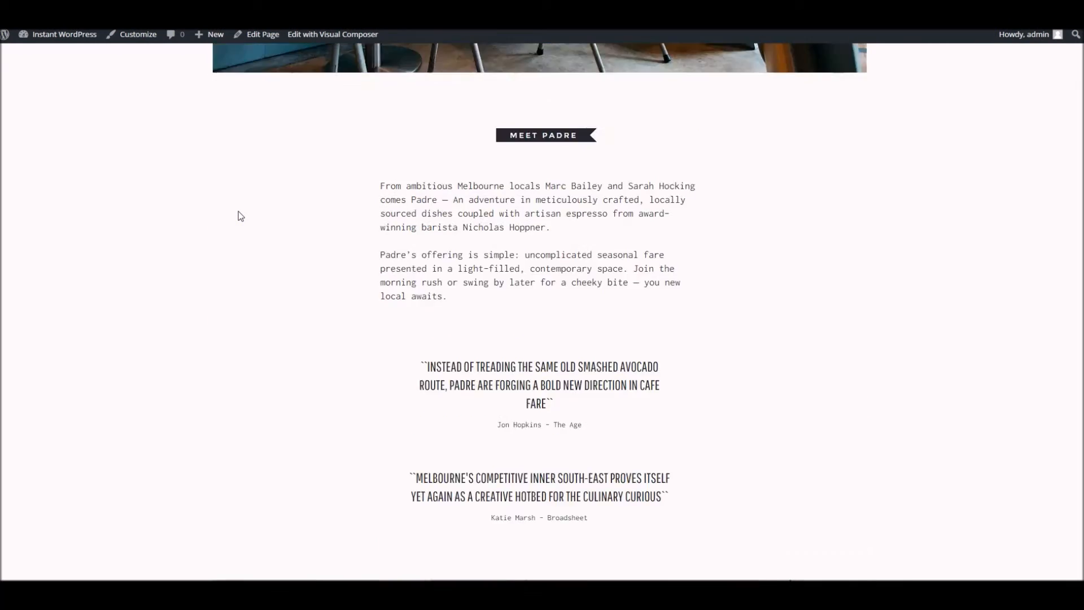
scroll(238, 211, up, 10)
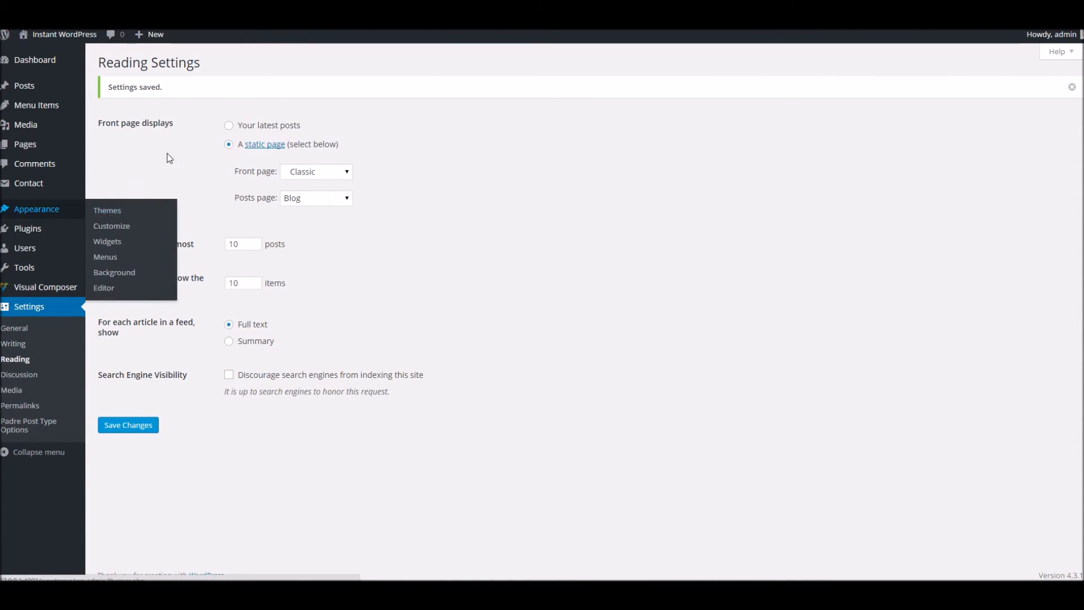
Step: Assign the Standard Navigation menu to the theme's Standard Navigation location and save the changes
mouse_move(49, 206)
click(112, 257)
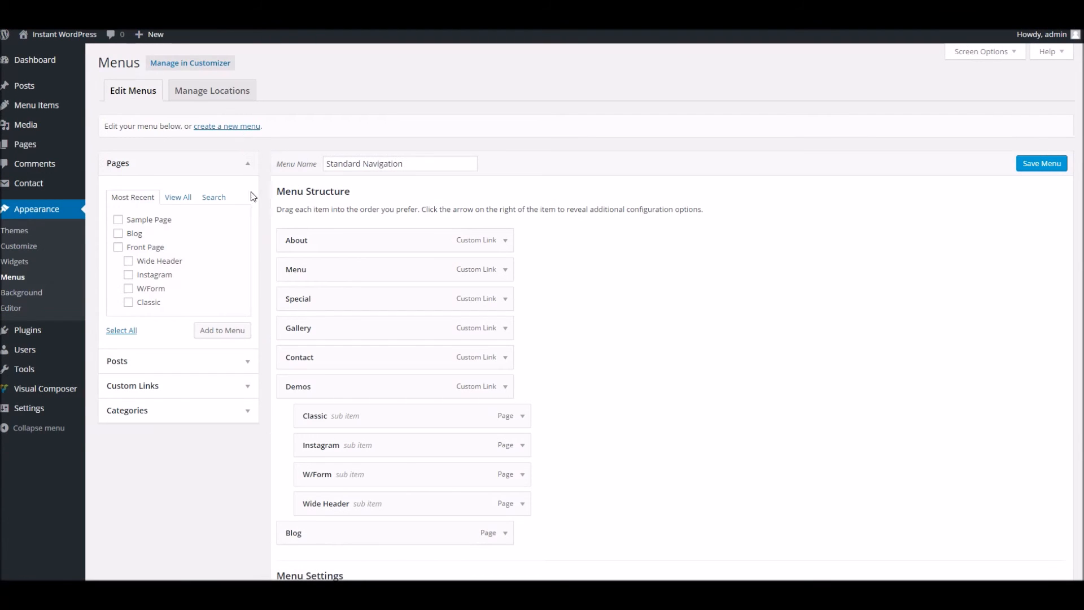
click(182, 96)
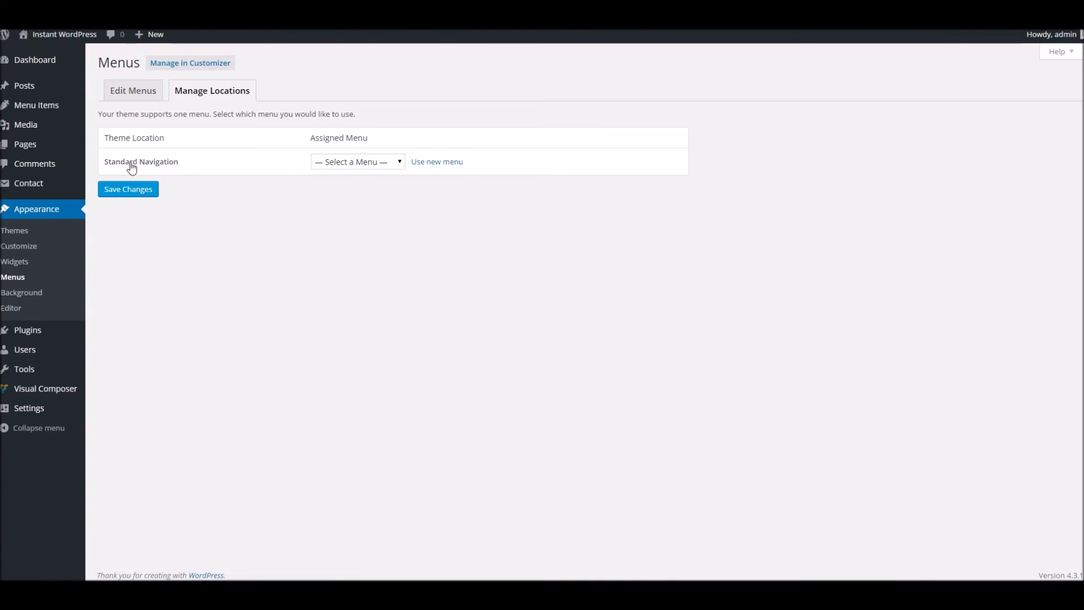
click(331, 164)
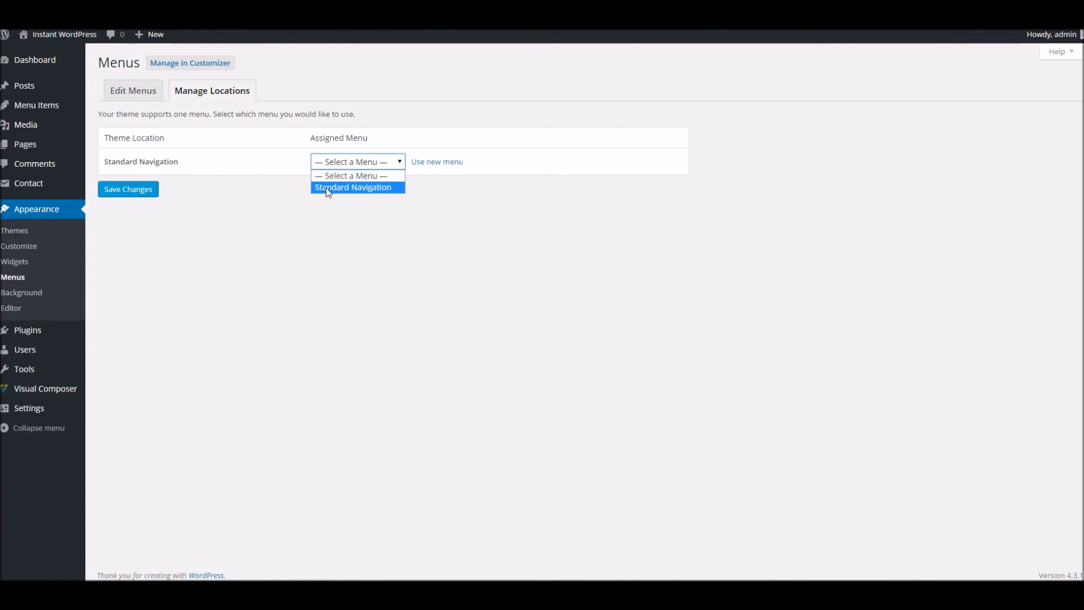
click(328, 187)
click(115, 195)
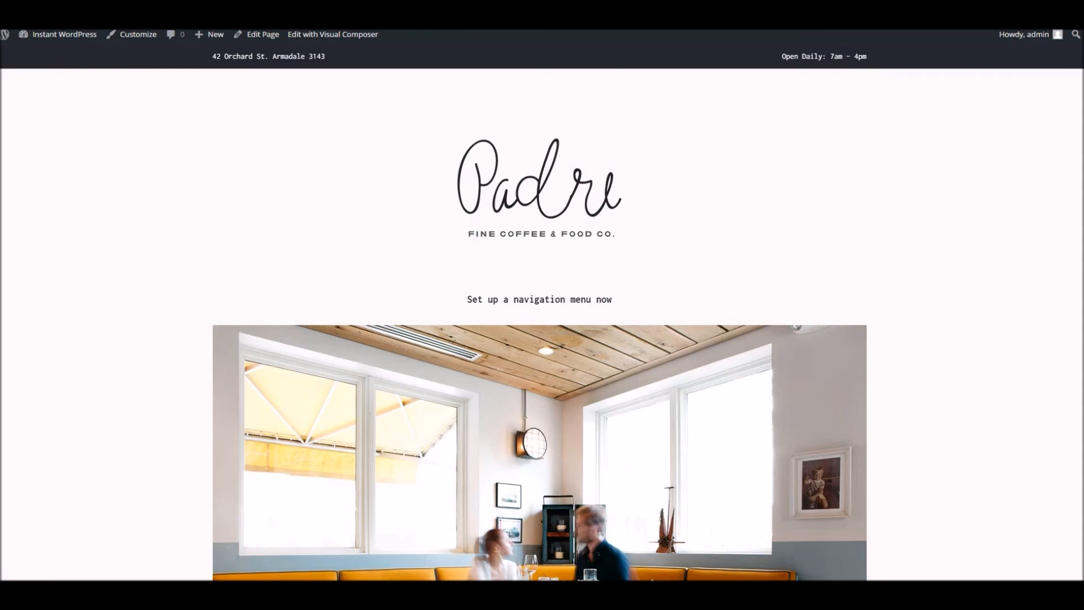
Step: Reload the front end and examine the navigation menu, its Demos entries and the page content under it
right_click(364, 30)
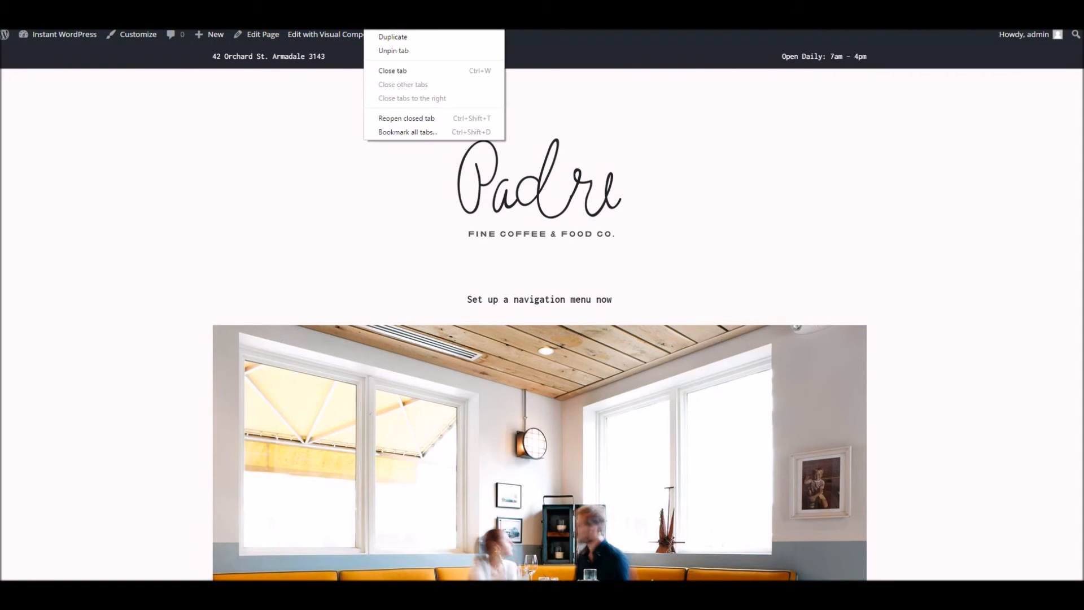
click(380, 23)
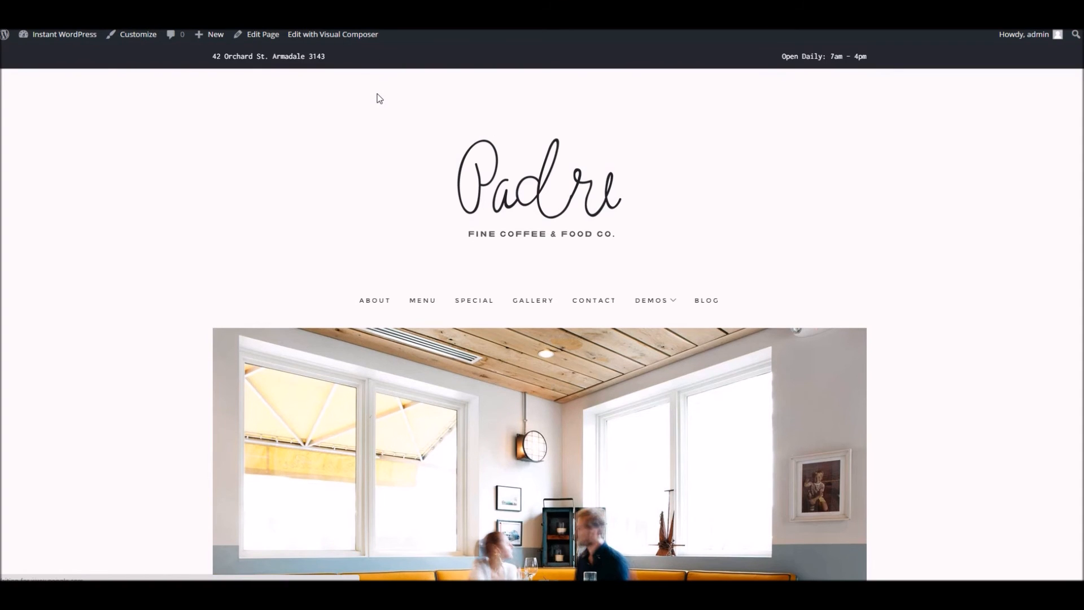
scroll(546, 244, down, 3)
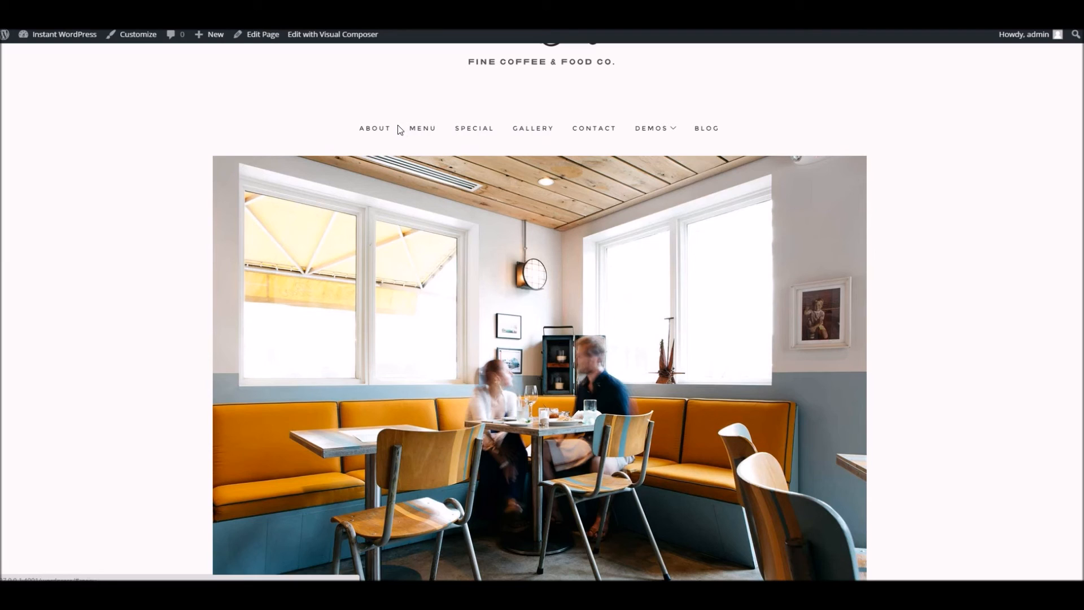
mouse_move(652, 134)
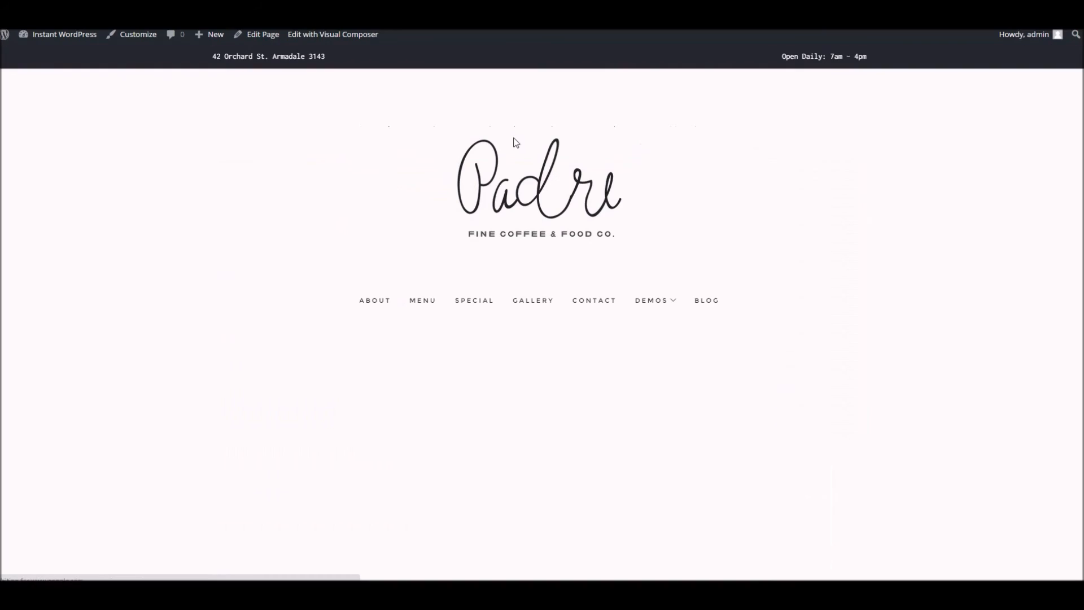
mouse_move(657, 309)
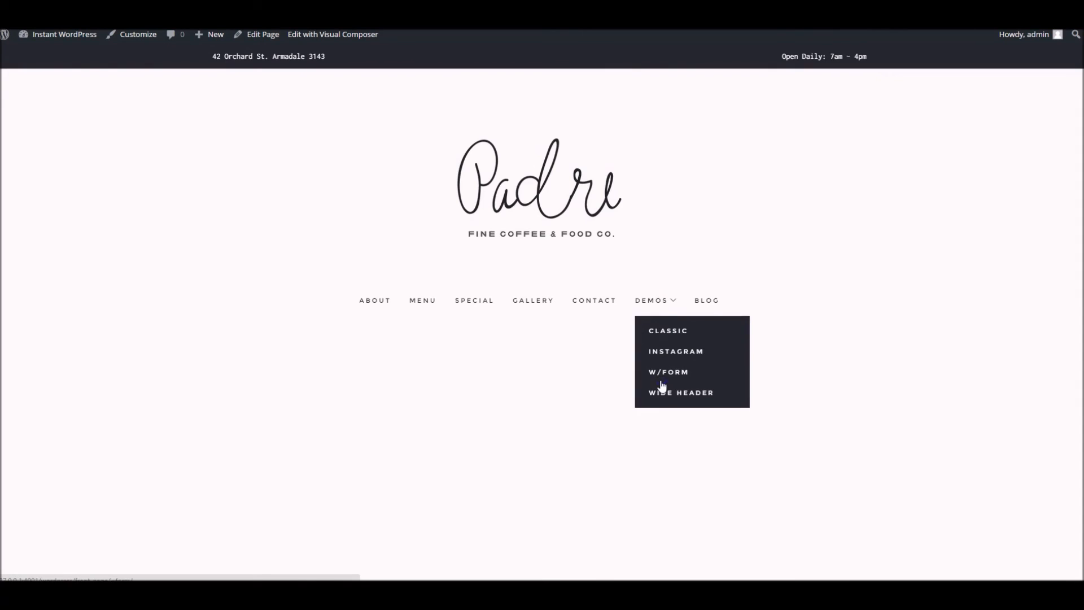
scroll(661, 271, down, 10)
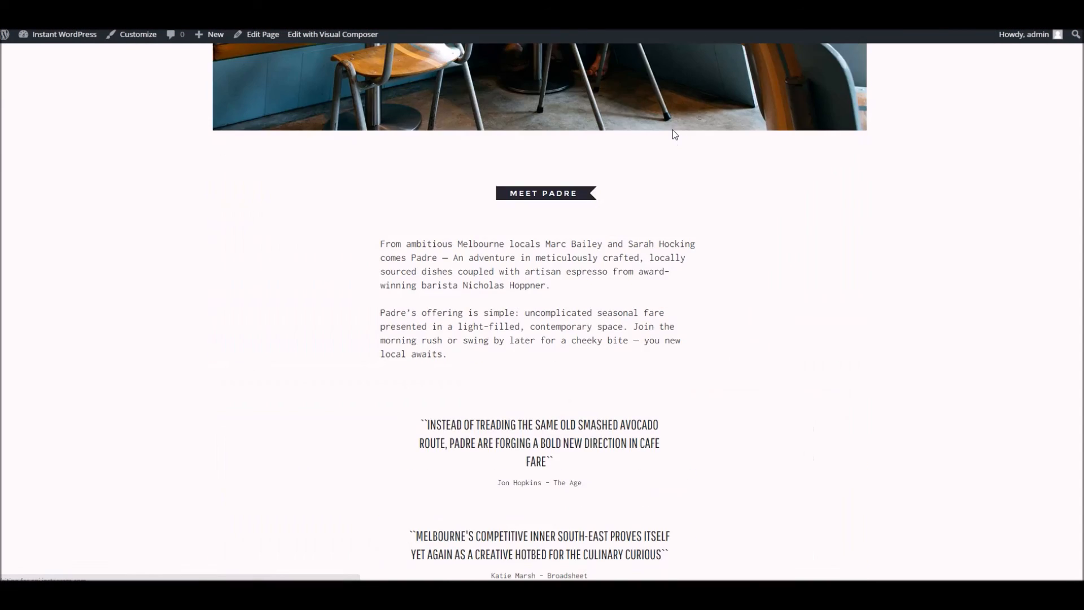
scroll(672, 134, up, 10)
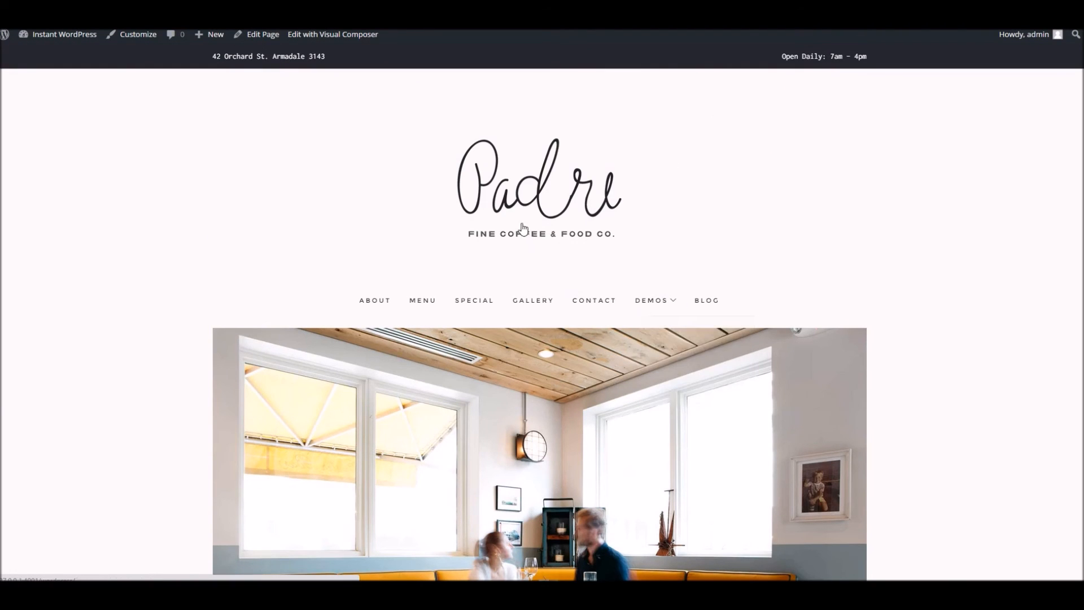
click(530, 229)
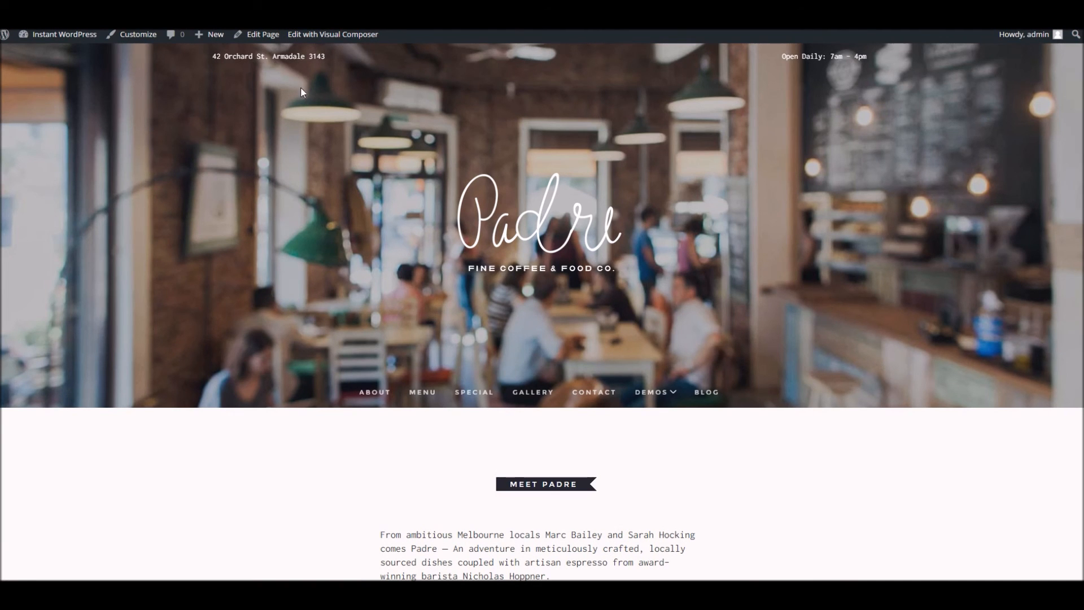
scroll(243, 157, down, 2)
scroll(242, 157, up, 2)
scroll(220, 99, down, 15)
scroll(225, 105, down, 10)
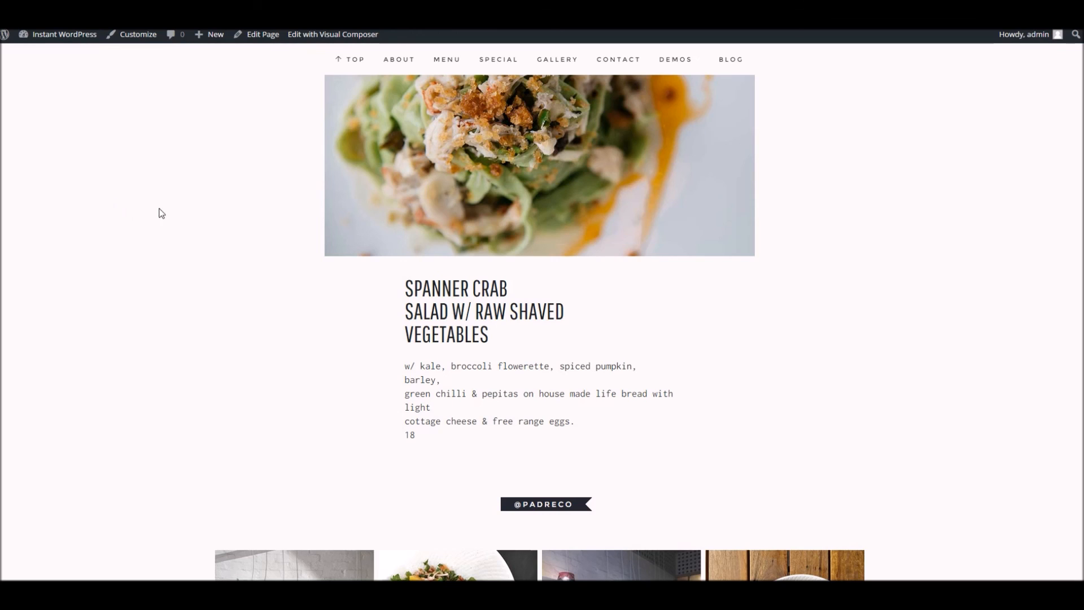
mouse_move(57, 34)
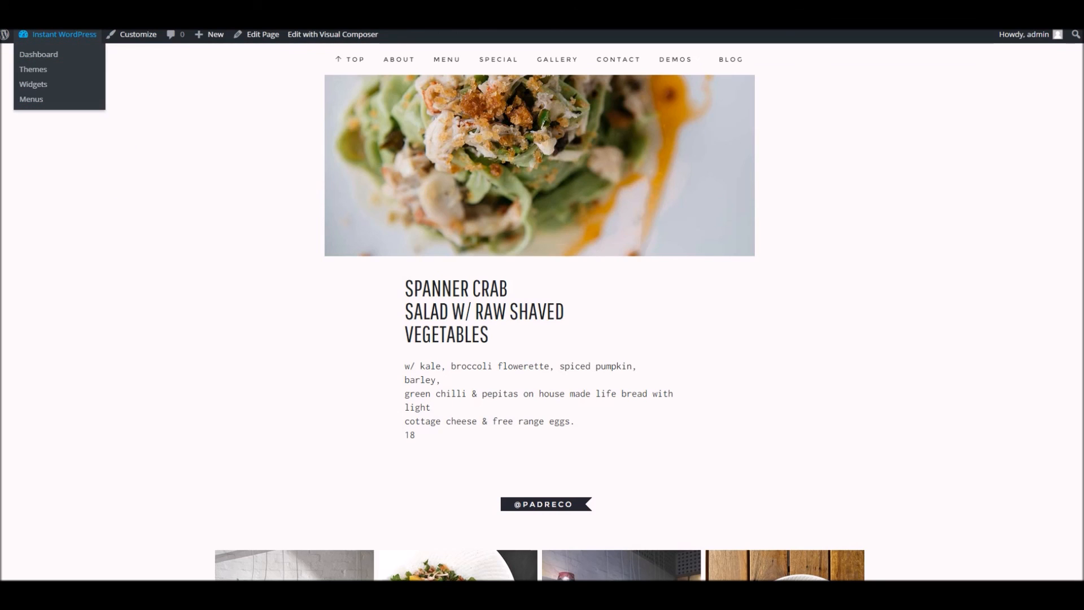